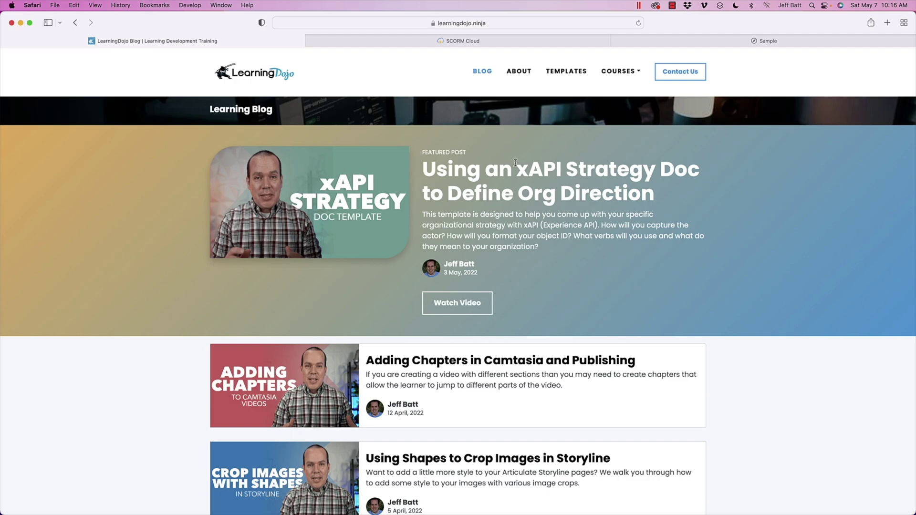
# - Browse the Learning Dojo Templates page in Safari, then switch to the desktop showing Sample.cmproj
pyautogui.scroll(-4, 516, 163)
pyautogui.scroll(4, 516, 165)
pyautogui.click(576, 77)
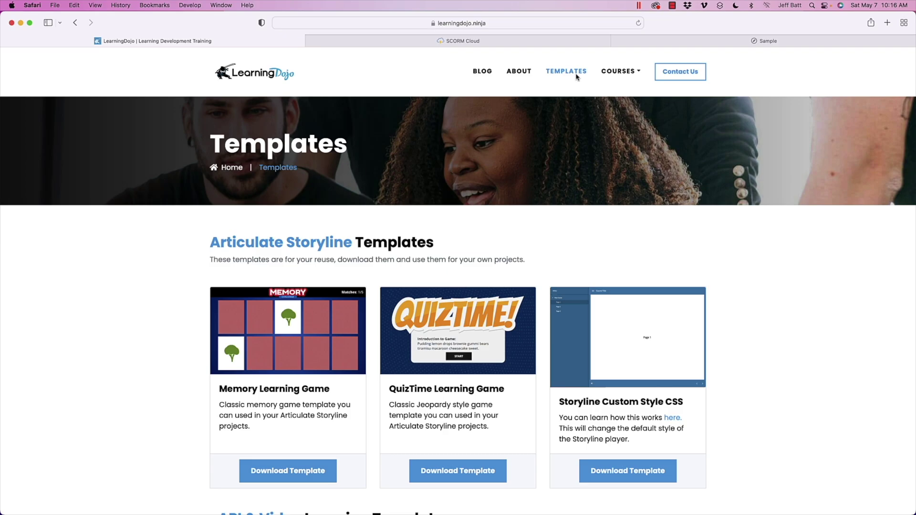
pyautogui.scroll(-3, 572, 90)
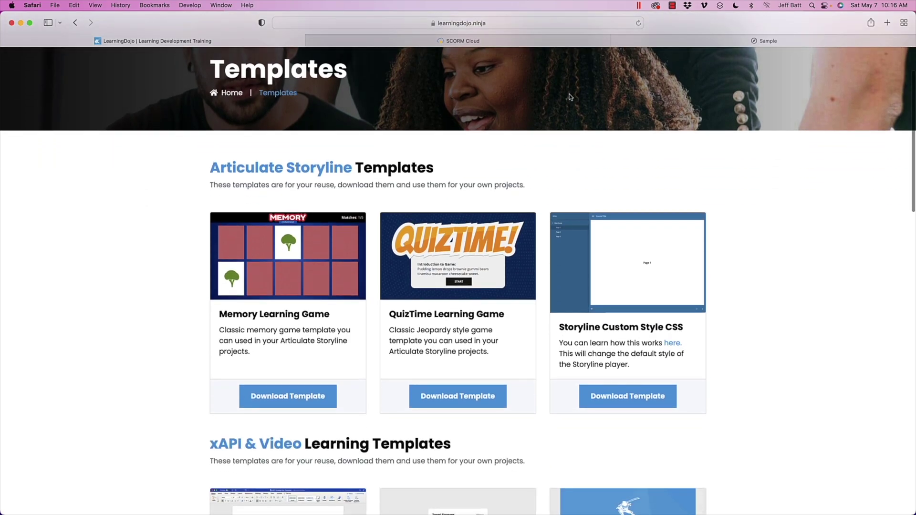
pyautogui.scroll(-8, 569, 96)
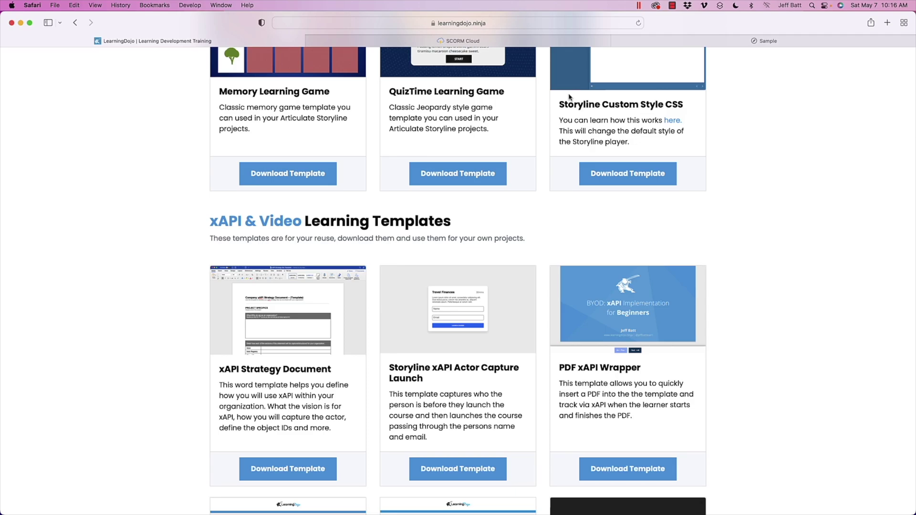
pyautogui.scroll(10, 572, 98)
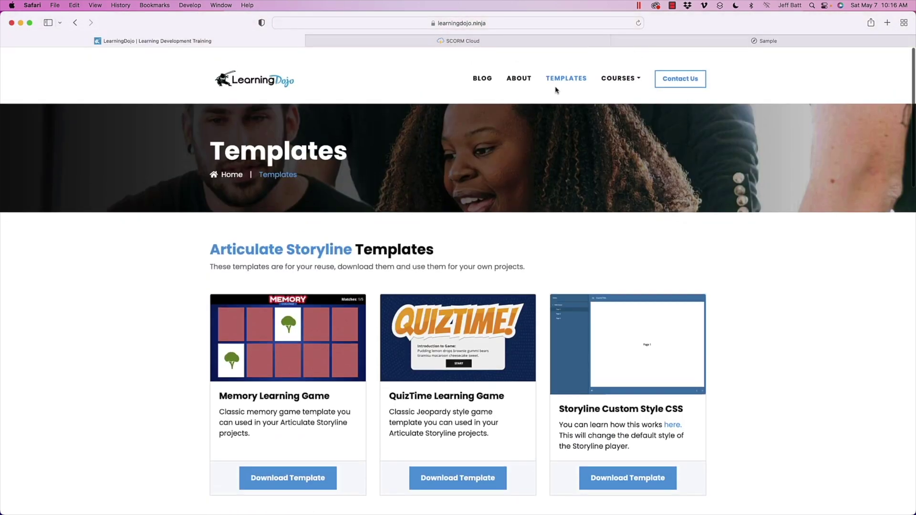
pyautogui.moveTo(634, 73)
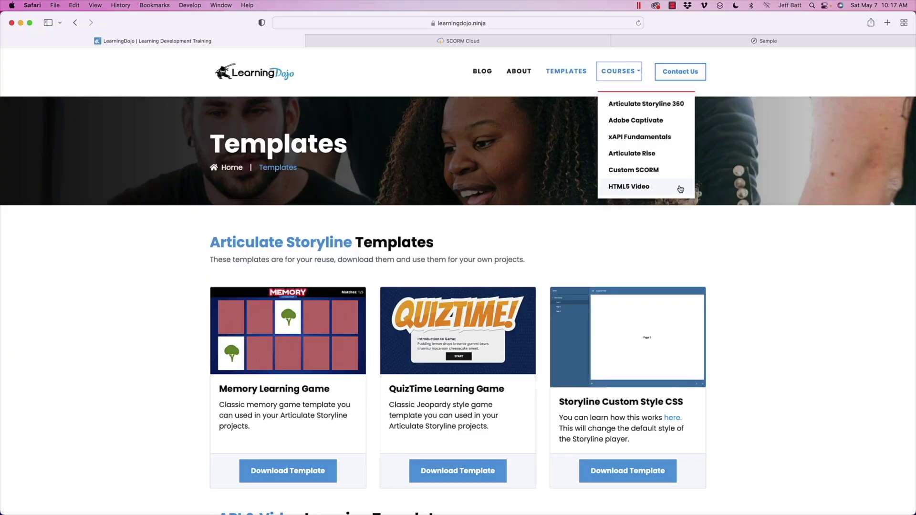
pyautogui.hotkey('ctrl', 'Left')
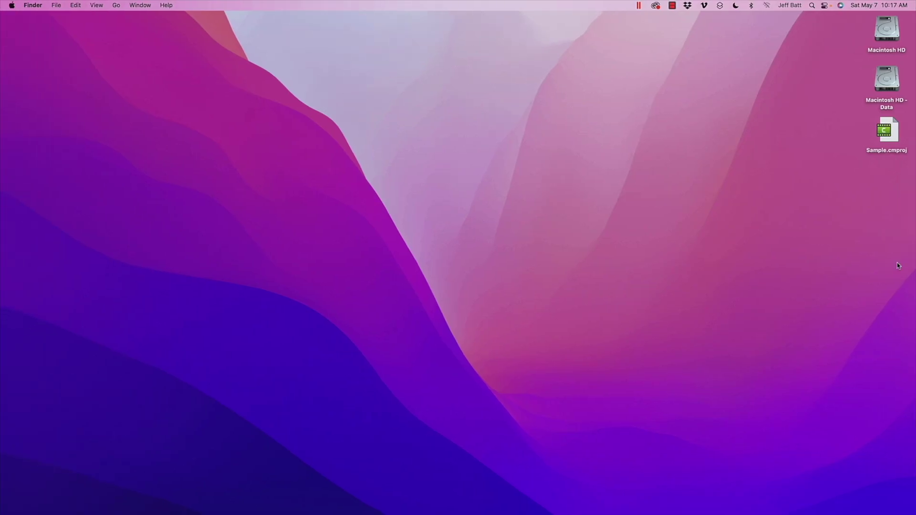
# - Open Sample.cmproj in Camtasia and move the playhead back to 0:00:25;02
pyautogui.doubleClick(886, 131)
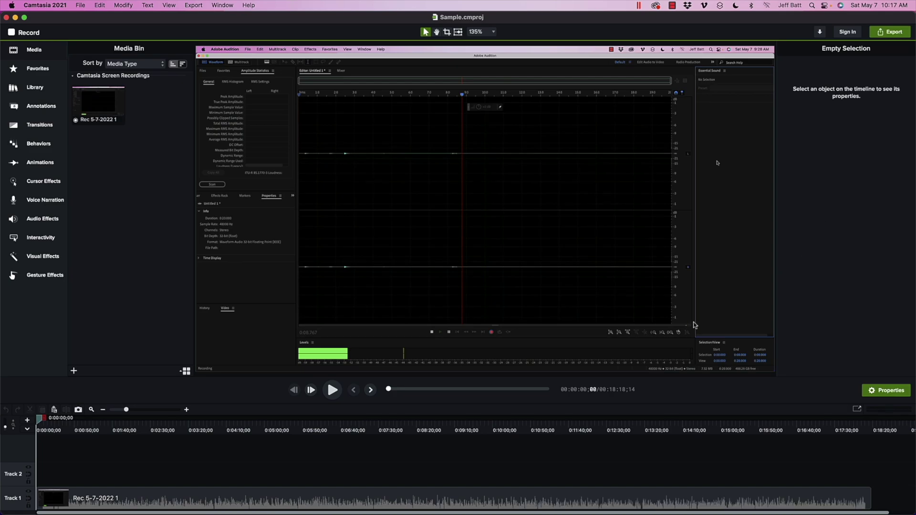
pyautogui.scroll(-3, 640, 159)
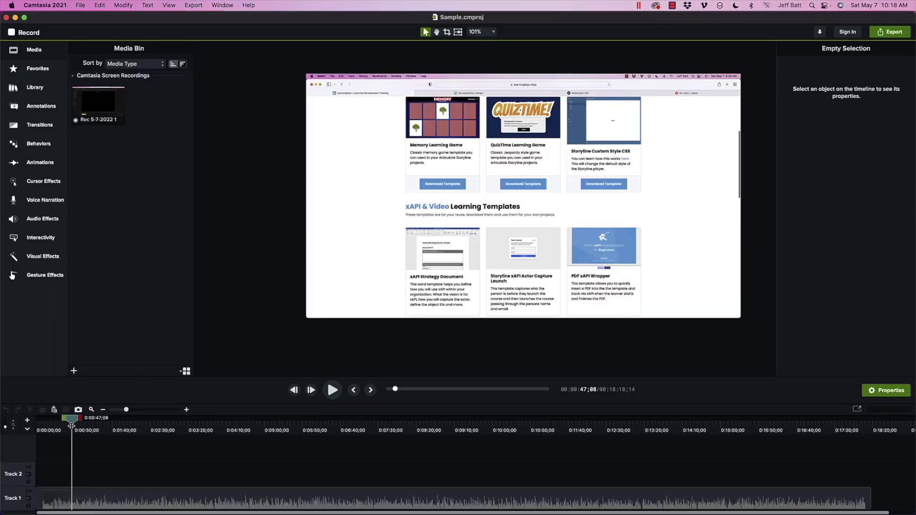
pyautogui.moveTo(71, 426); pyautogui.dragTo(55, 426)
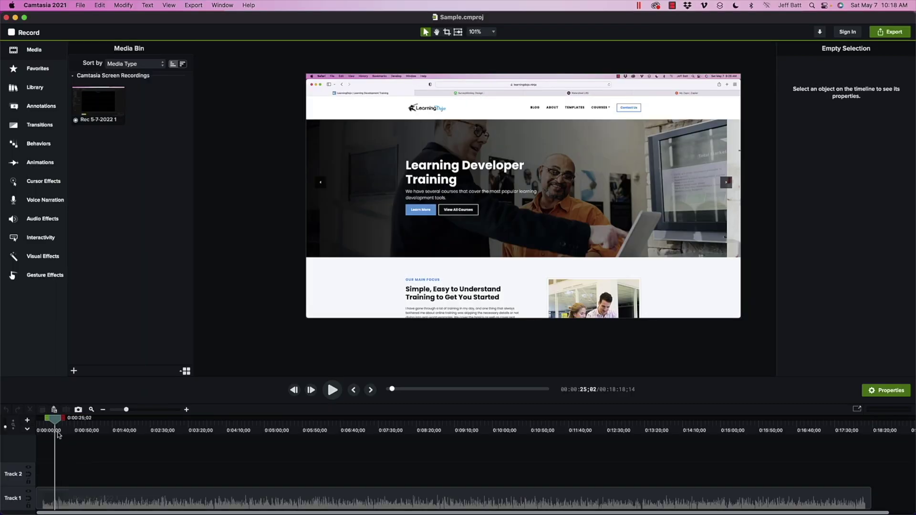
# - Switch the timeline's marker track to Quiz and add a quiz at 0:00:30;08
pyautogui.scroll(3, 65, 442)
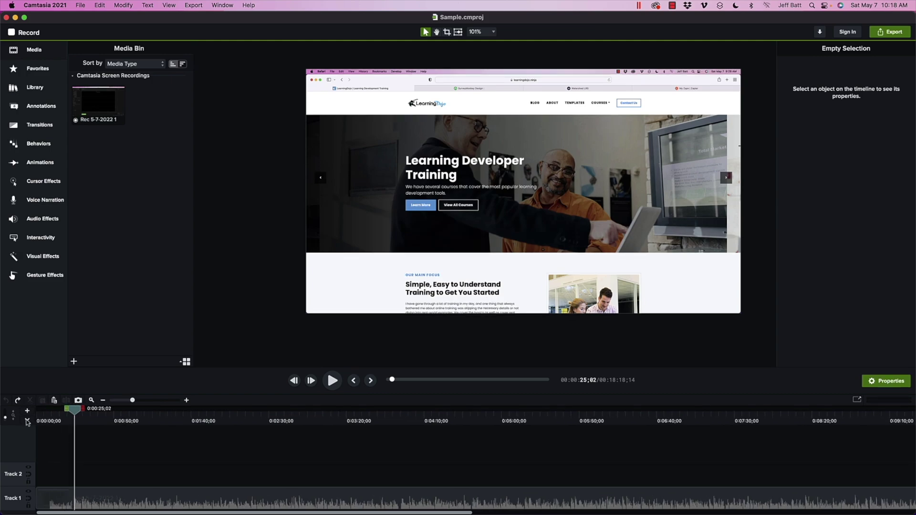
pyautogui.click(28, 428)
pyautogui.click(27, 424)
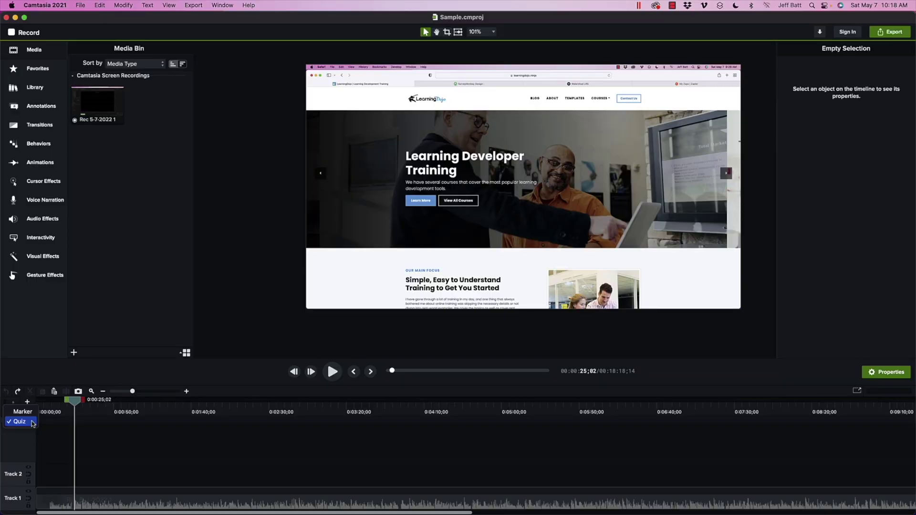
pyautogui.click(33, 422)
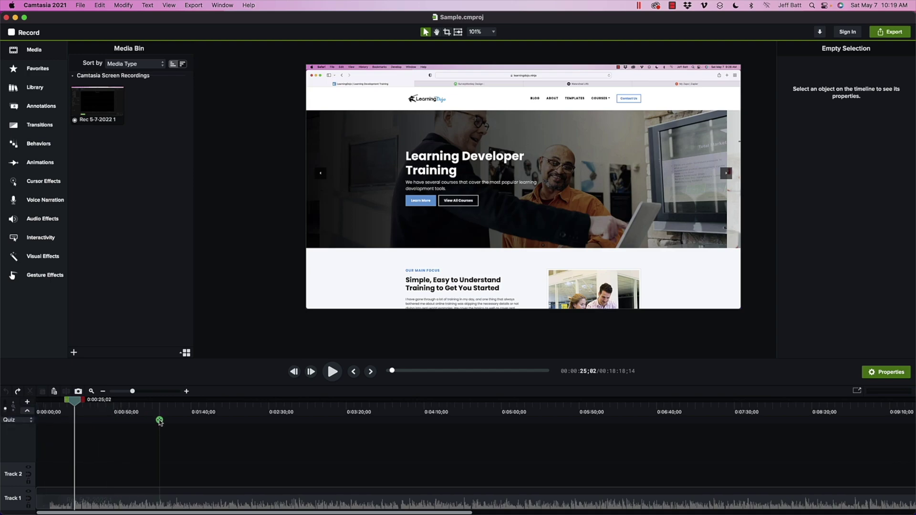
pyautogui.moveTo(75, 401)
pyautogui.mouseDown()
pyautogui.moveTo(97, 401)
pyautogui.moveTo(82, 400)
pyautogui.mouseUp()
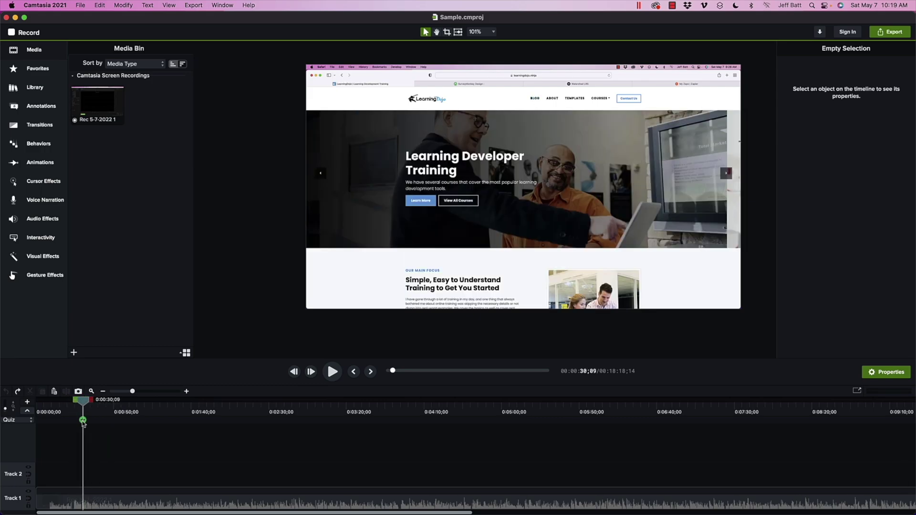
pyautogui.click(83, 420)
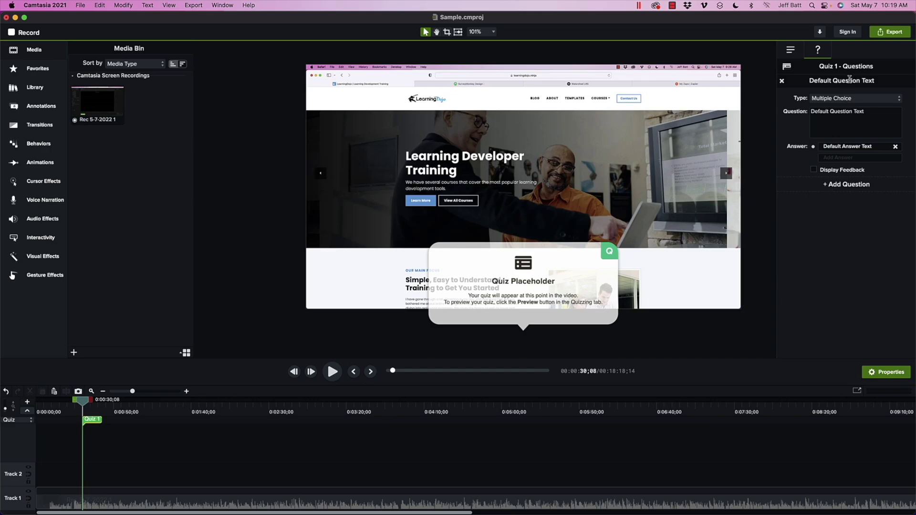
pyautogui.click(838, 98)
# - Make Quiz 1 a multiple-choice question 'What color is the sky?' with Blue as the first answer
pyautogui.click(828, 120)
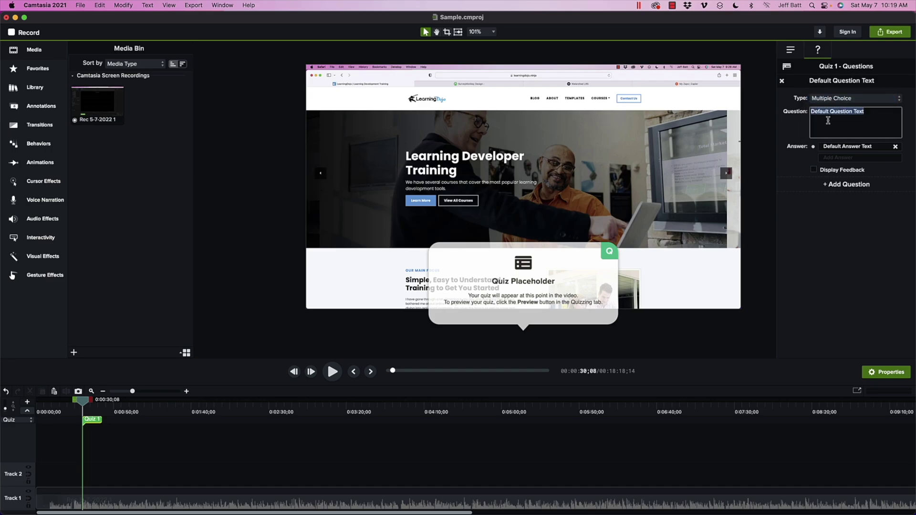
pyautogui.write('What color is the sky?')
pyautogui.click(866, 149)
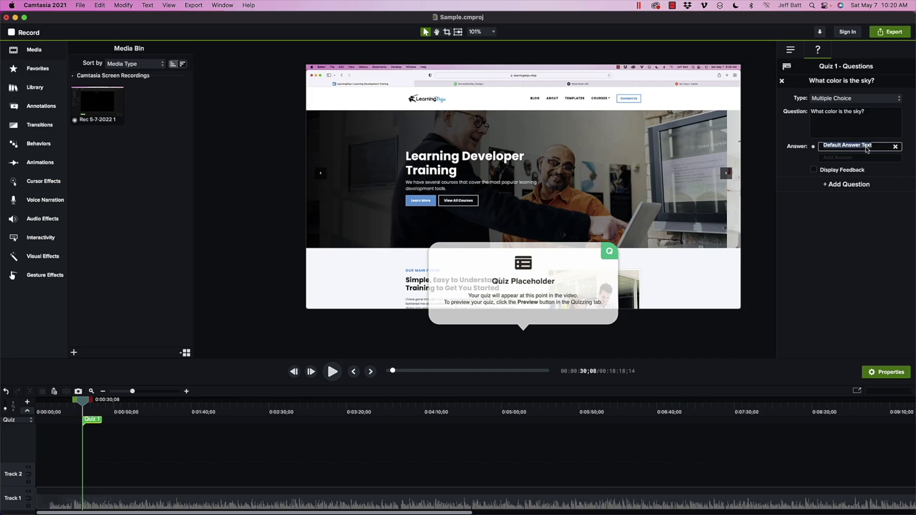
pyautogui.write('Blue')
# - Add Red and Green answers and reorder them to Red, Blue, Green
pyautogui.click(862, 155)
pyautogui.write('Red')
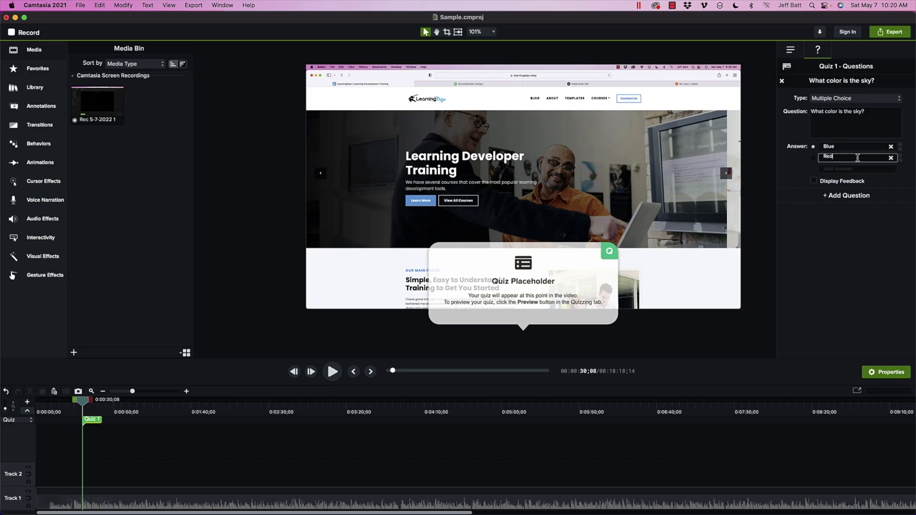
pyautogui.click(844, 169)
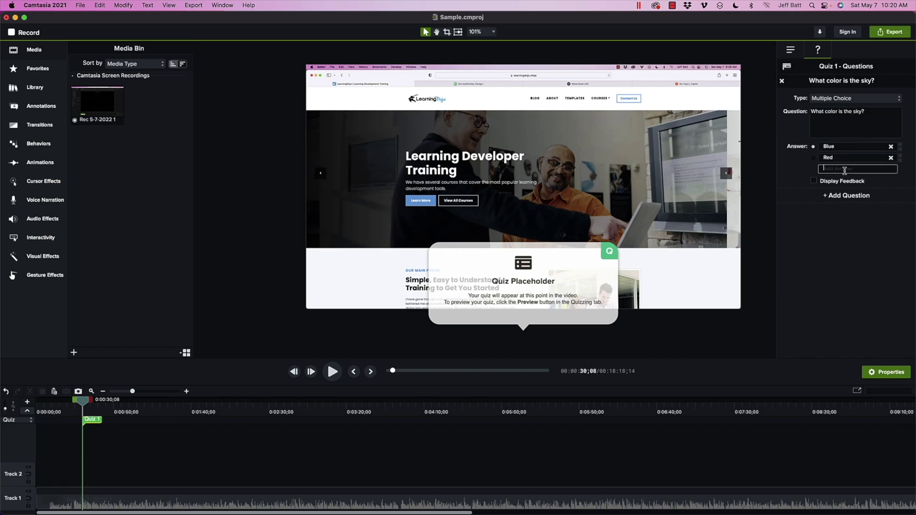
pyautogui.write('Green')
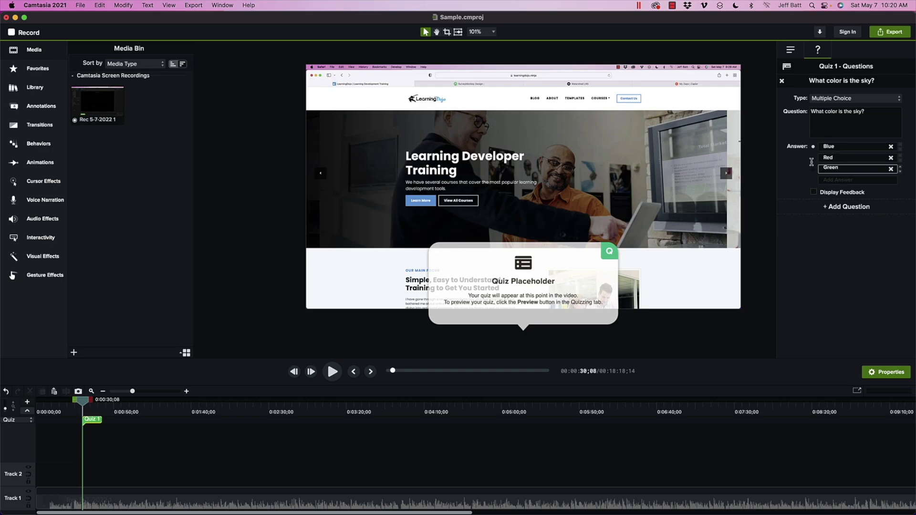
pyautogui.click(899, 156)
pyautogui.click(899, 156)
pyautogui.click(900, 156)
# - Turn on feedback and review the correct-answer messages, leaving its action on Continue
pyautogui.click(815, 191)
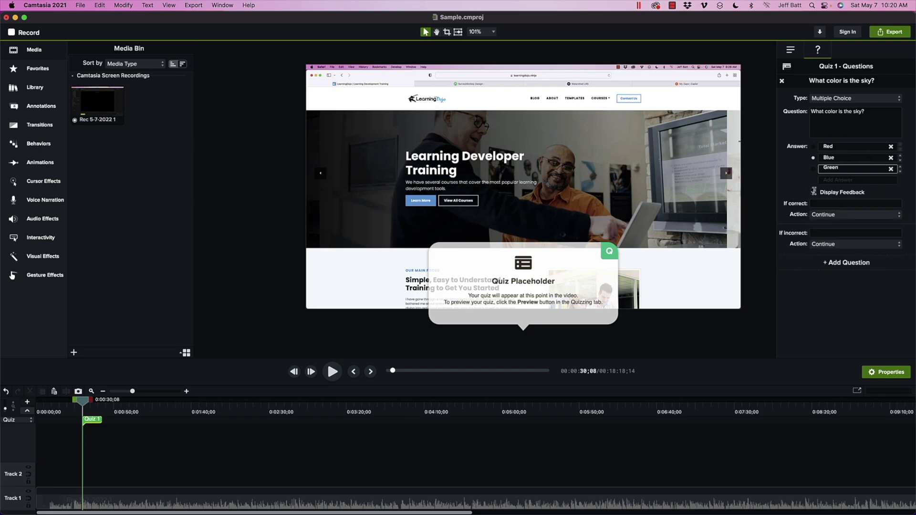
pyautogui.click(829, 204)
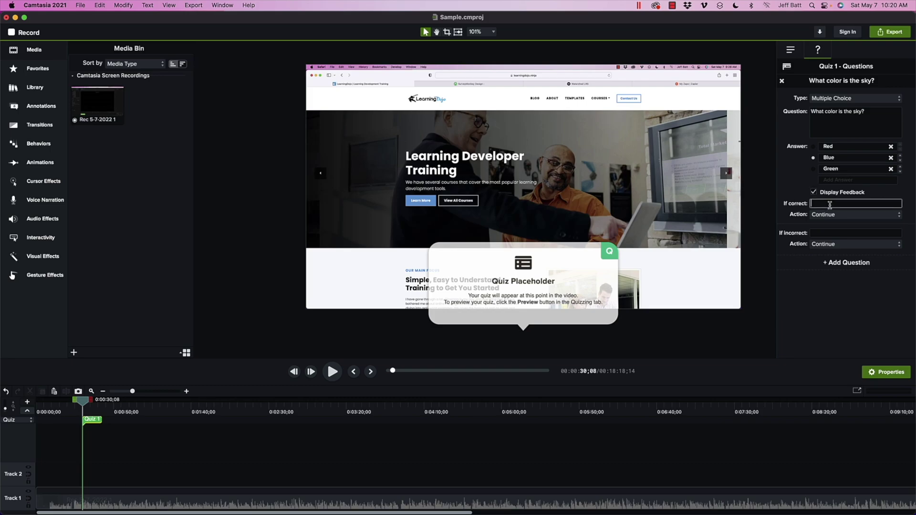
pyautogui.click(835, 234)
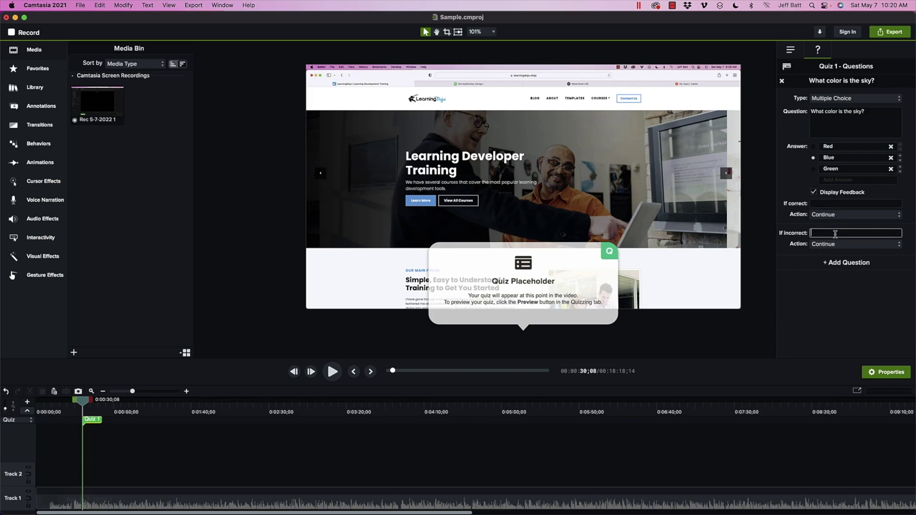
pyautogui.click(842, 215)
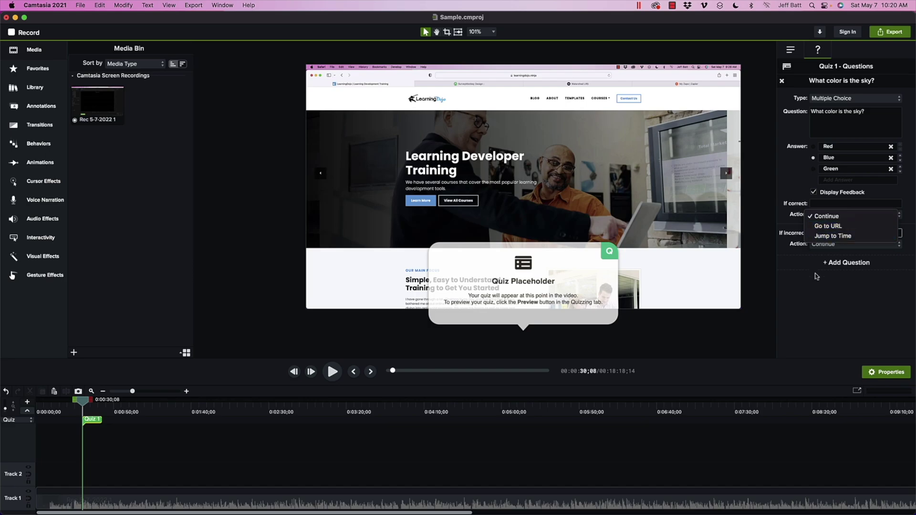
pyautogui.click(832, 245)
# - Try Jump to Time for wrong answers, revert it to Continue, and turn feedback off
pyautogui.click(832, 244)
pyautogui.click(835, 265)
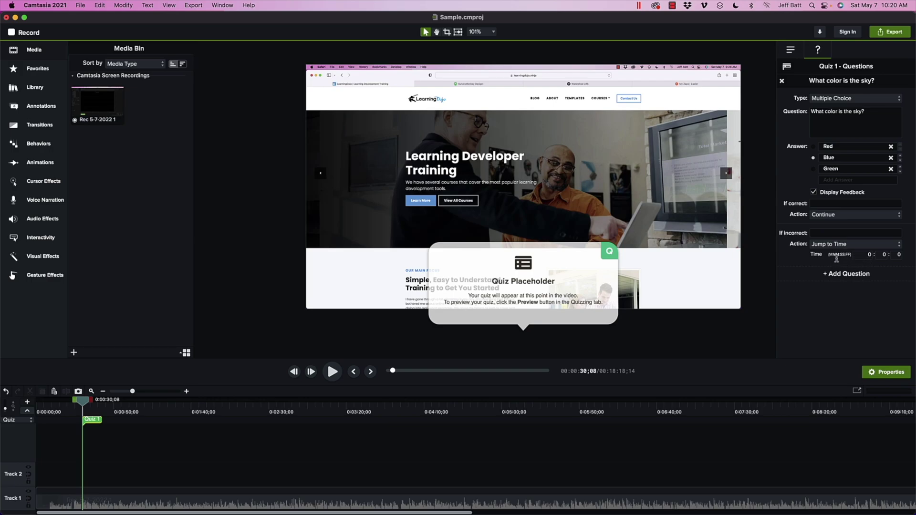
pyautogui.click(861, 257)
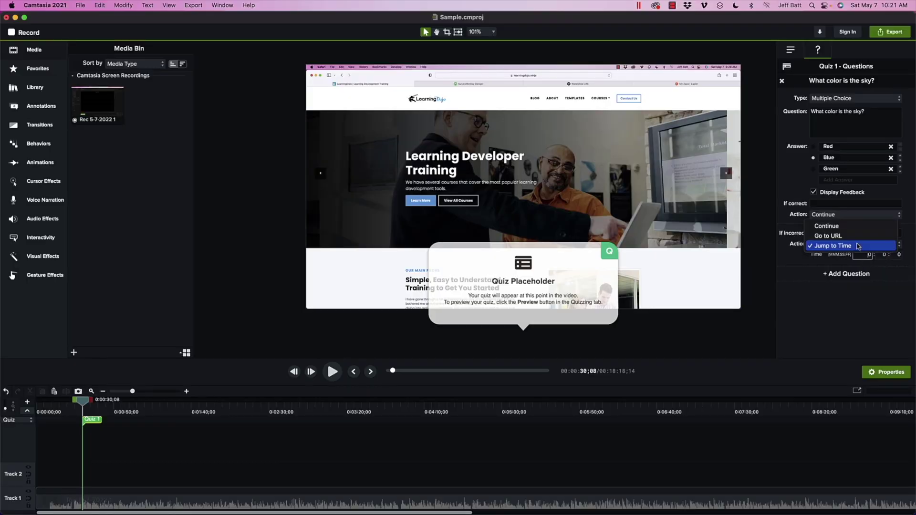
pyautogui.click(855, 230)
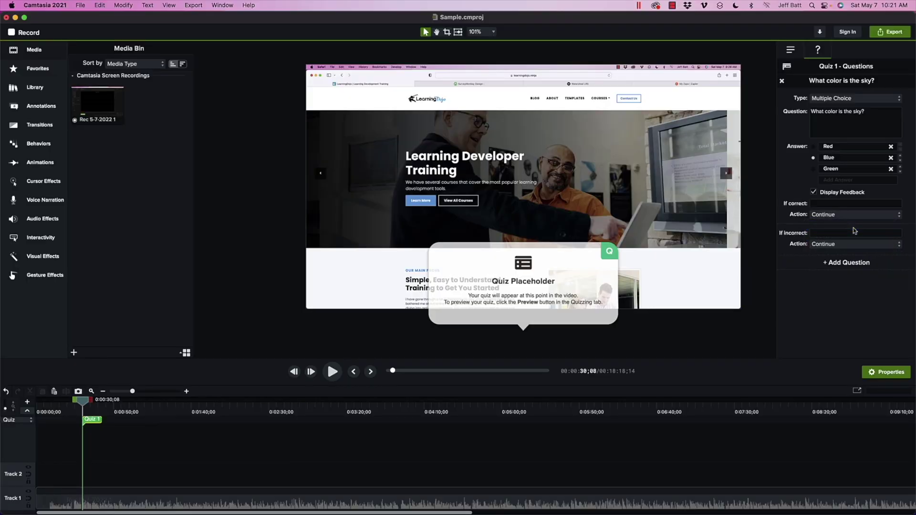
pyautogui.click(814, 192)
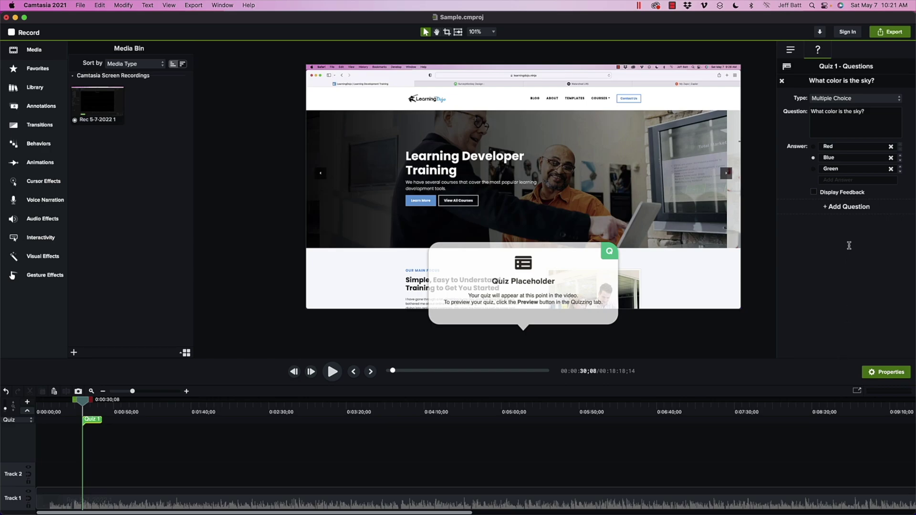
# - Return to Quiz 1 and rename it 'Quiz Test' in its quiz options
pyautogui.click(867, 207)
pyautogui.moveTo(139, 404); pyautogui.dragTo(106, 403)
pyautogui.click(91, 419)
pyautogui.click(793, 49)
pyautogui.click(838, 89)
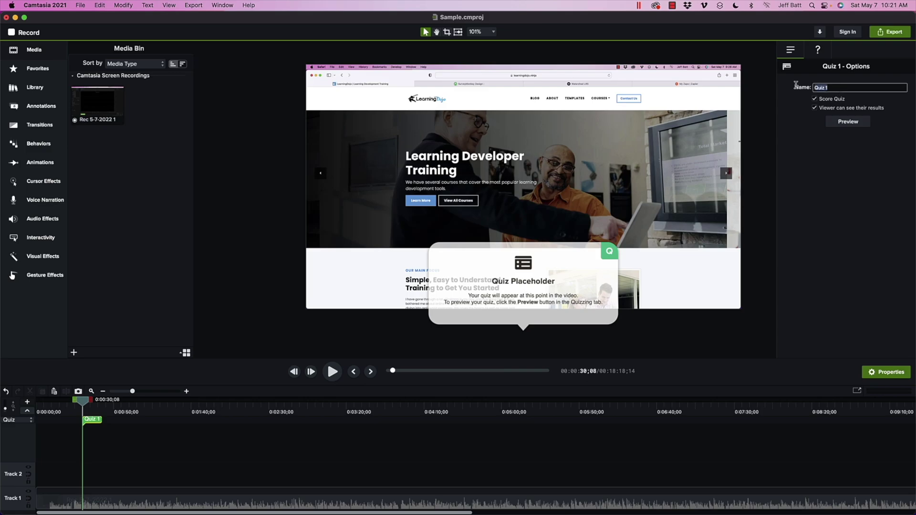
pyautogui.click(837, 89)
pyautogui.write('-')
pyautogui.write(' Test')
# - Preview the Quiz Test question, toggle Hide and Show Quiz, then close the preview
pyautogui.click(848, 124)
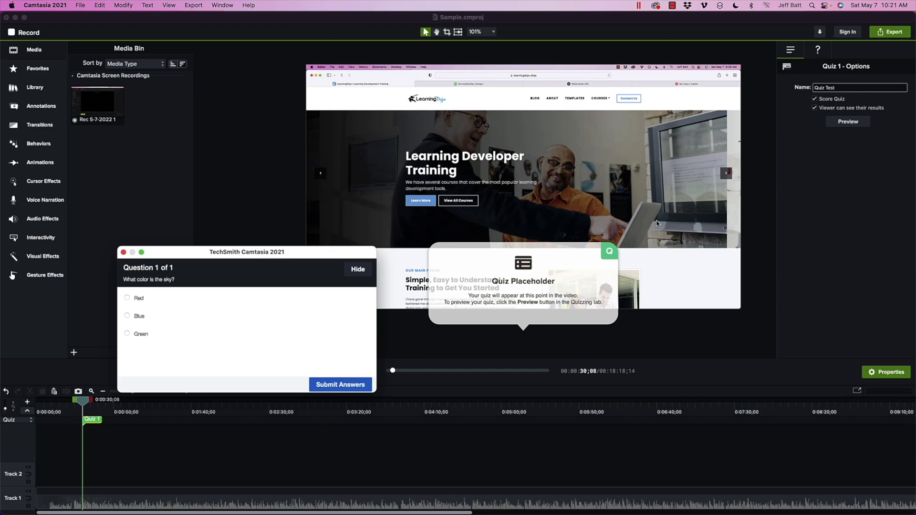
pyautogui.moveTo(323, 257); pyautogui.dragTo(684, 129)
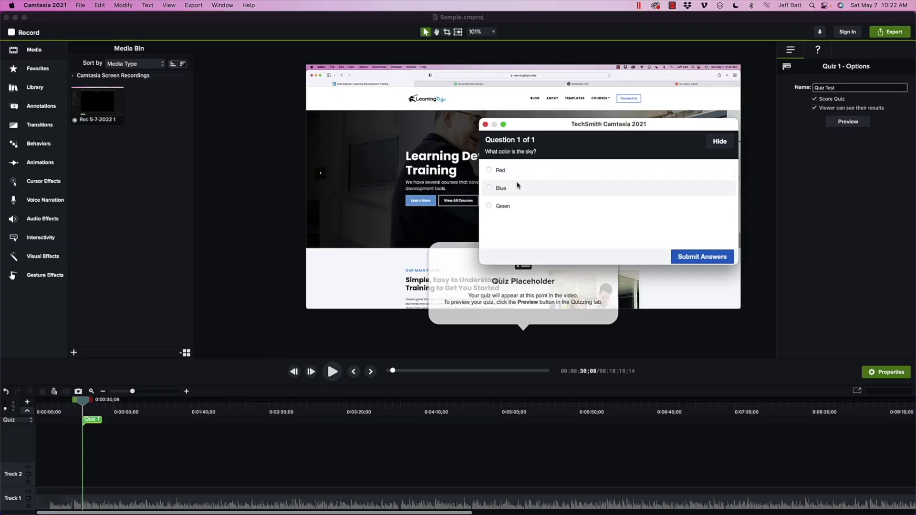
pyautogui.click(717, 142)
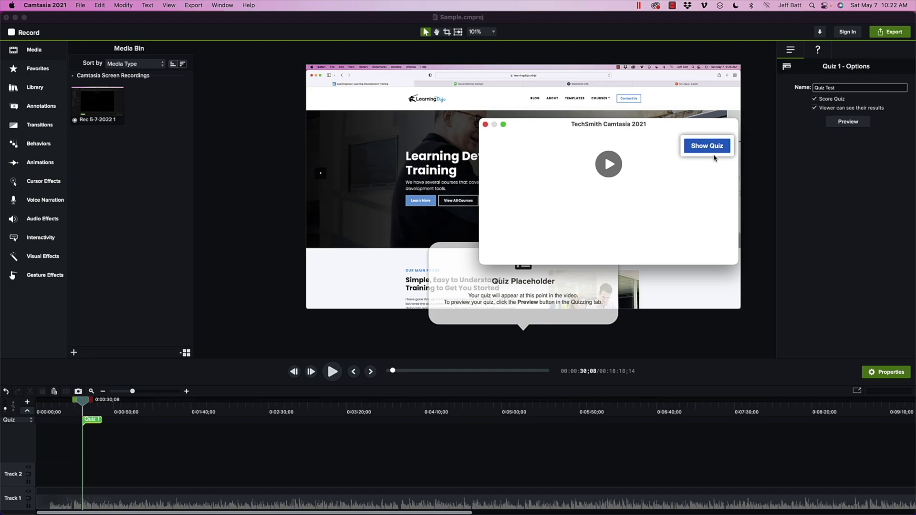
pyautogui.click(704, 154)
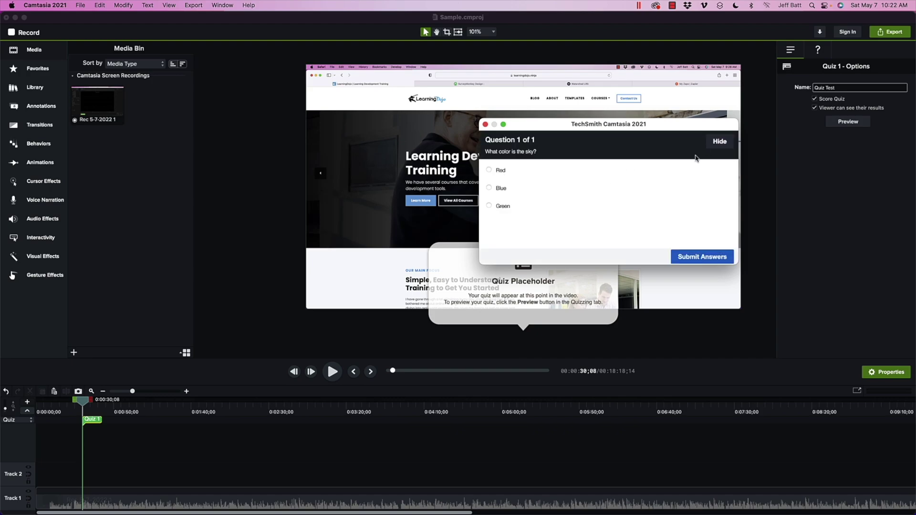
pyautogui.click(485, 124)
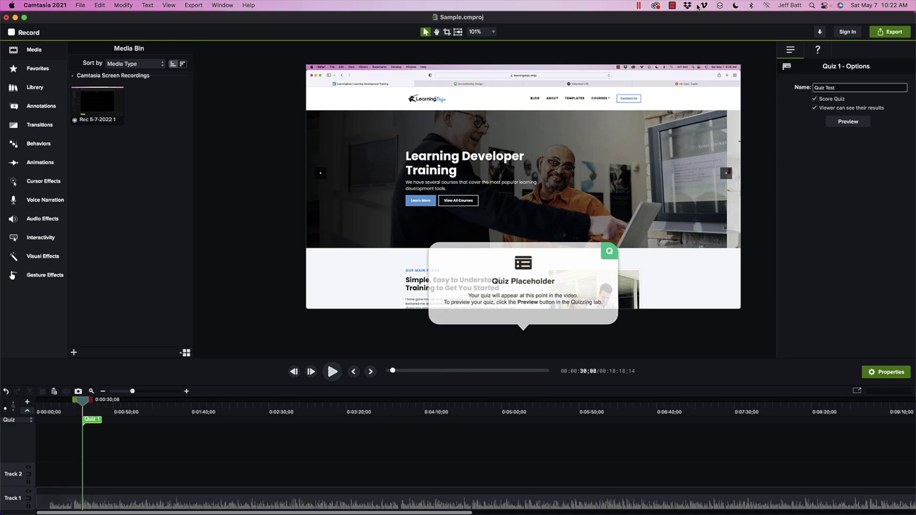
pyautogui.click(818, 51)
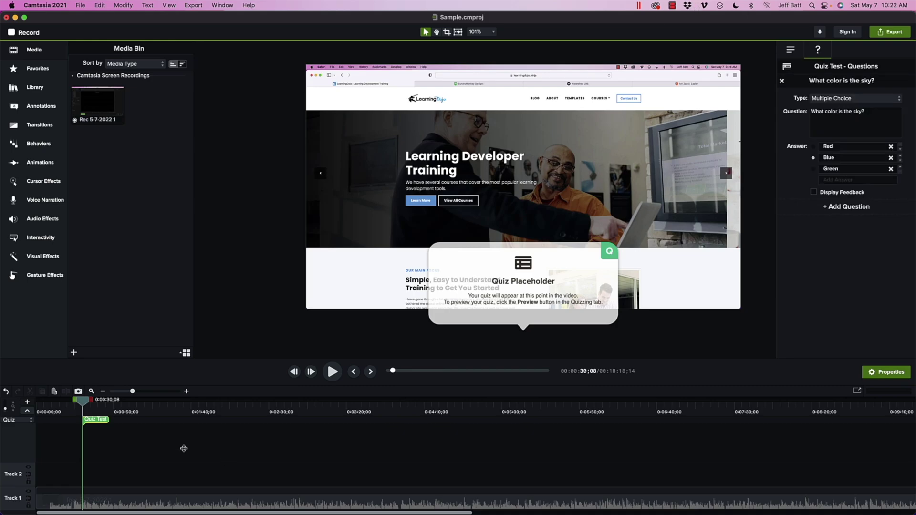
# - Add Quiz 2 at about 1:34 as Fill in the Blank: 'The color of the sky is ______.'
pyautogui.click(154, 411)
pyautogui.click(182, 406)
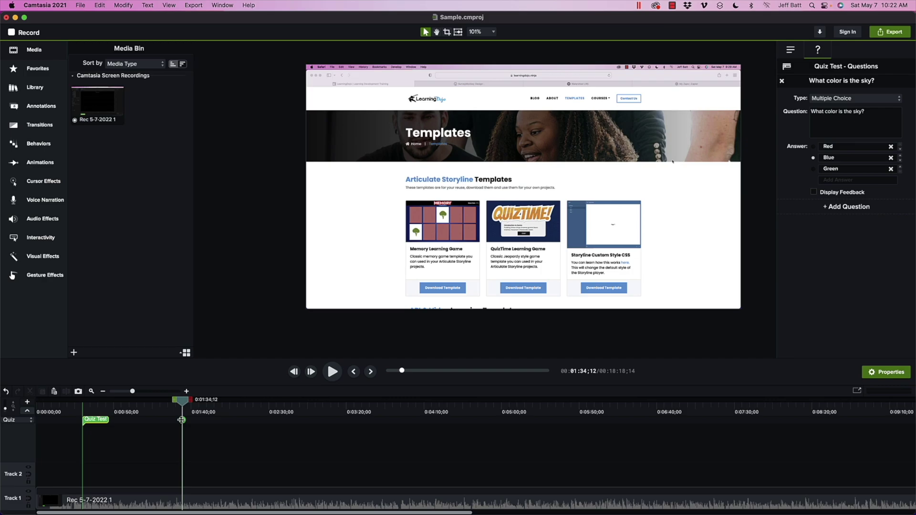
pyautogui.click(184, 421)
pyautogui.click(846, 99)
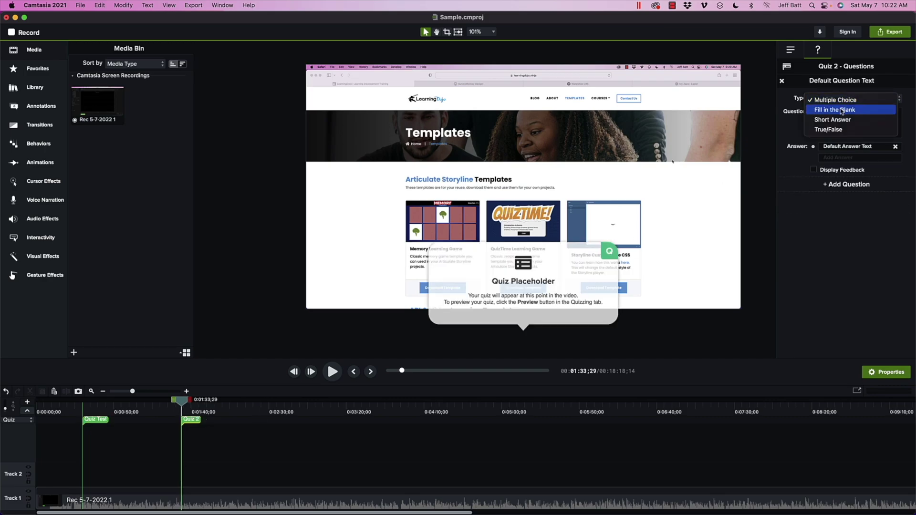
pyautogui.click(841, 109)
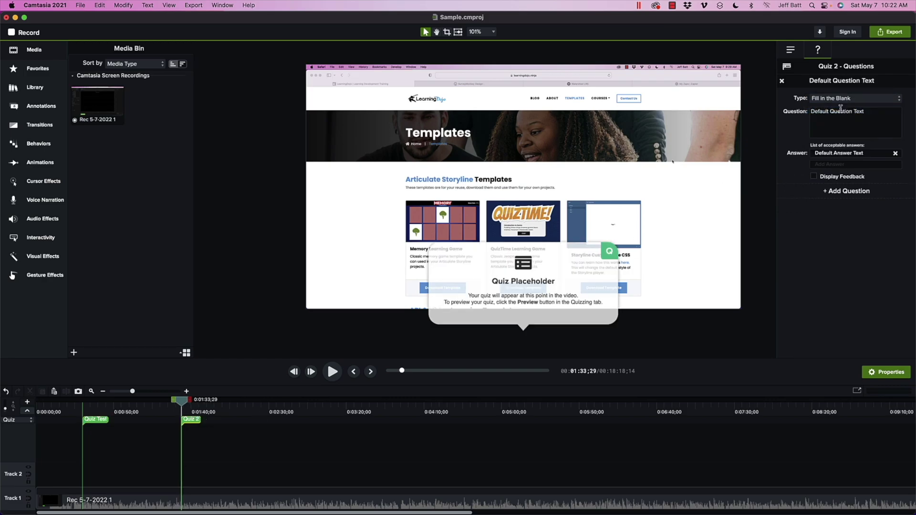
pyautogui.click(865, 153)
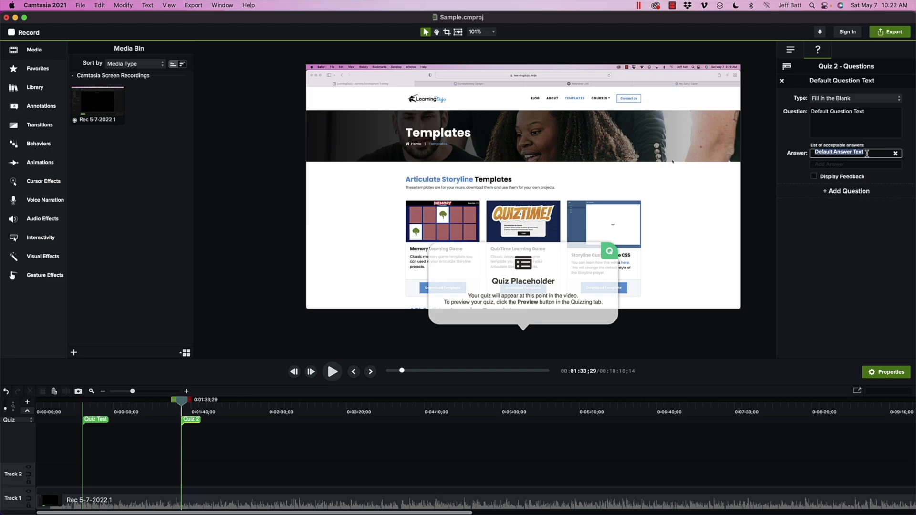
pyautogui.click(869, 125)
pyautogui.write('TP')
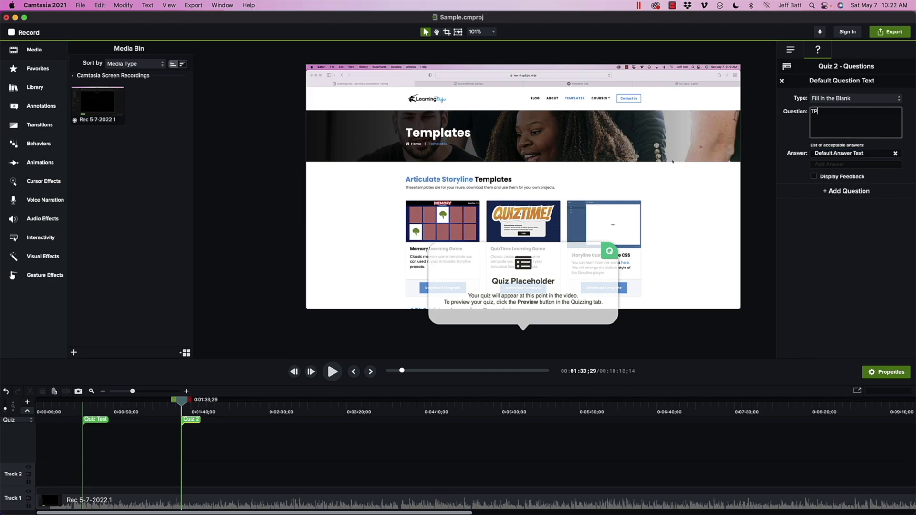
pyautogui.write('he color of the sky is ______.')
# - Set the accepted answers to blue and Blue
pyautogui.click(861, 155)
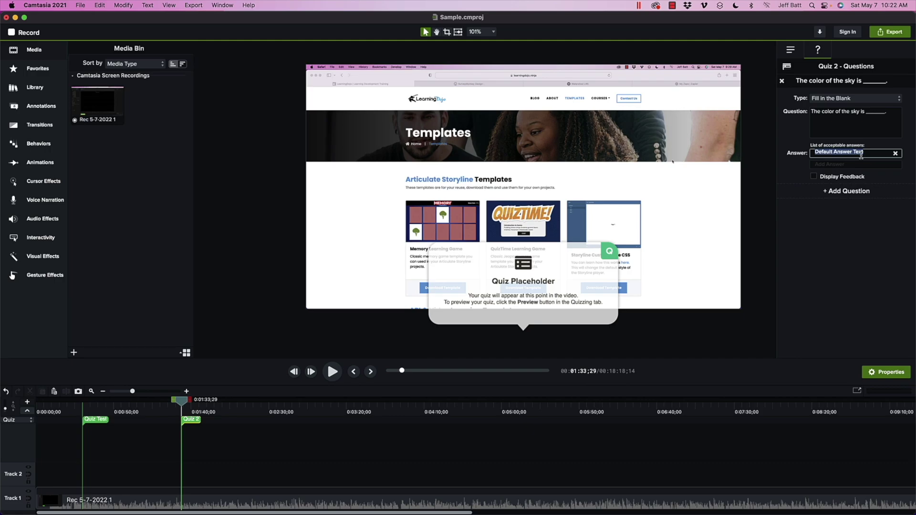
pyautogui.write('blue')
pyautogui.click(863, 164)
pyautogui.write('Blu')
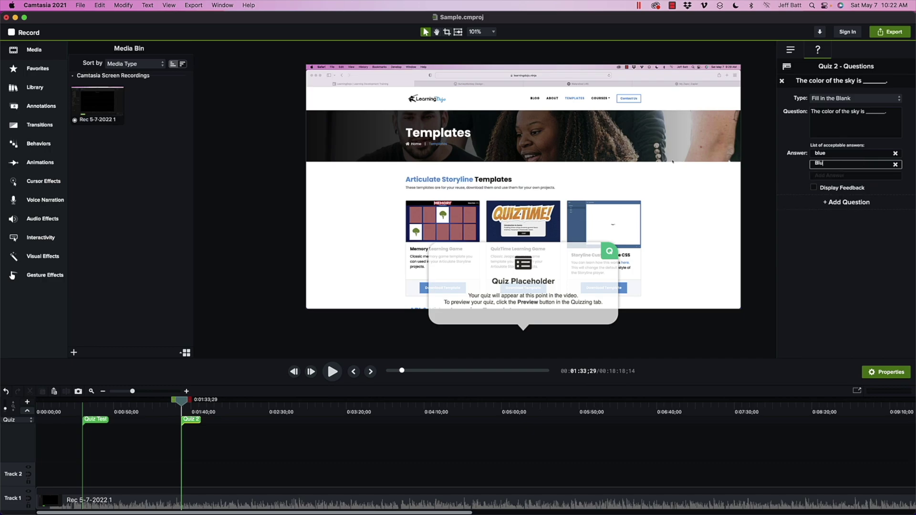
pyautogui.write('e')
pyautogui.click(841, 176)
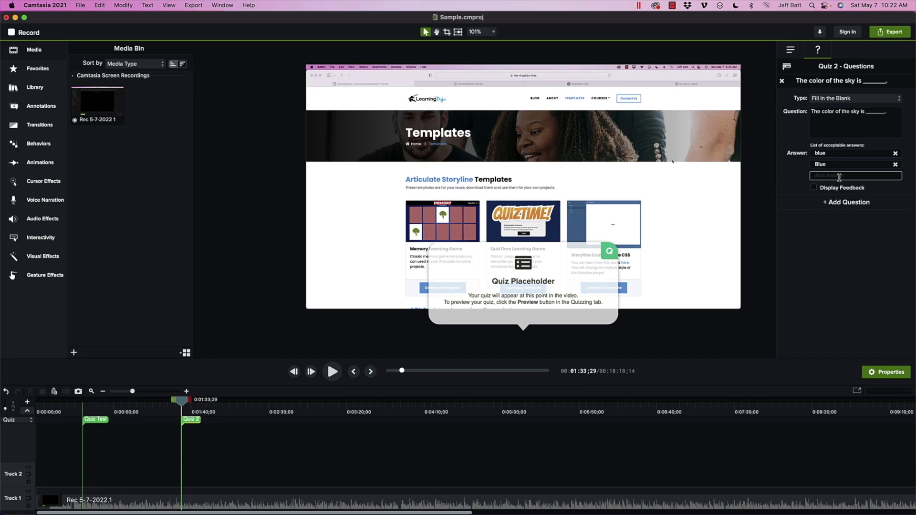
# - Check the feedback actions, switch feedback back off, and add another question to Quiz 2
pyautogui.click(814, 187)
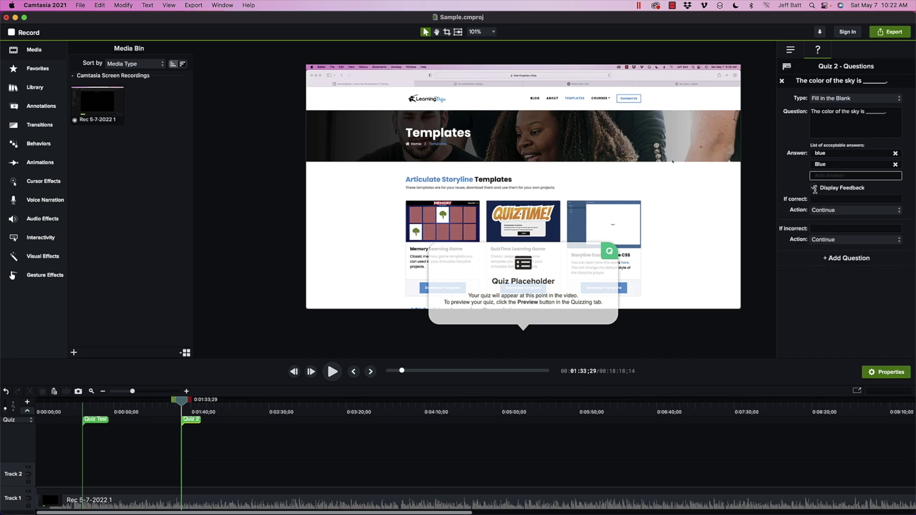
pyautogui.click(826, 215)
pyautogui.click(811, 187)
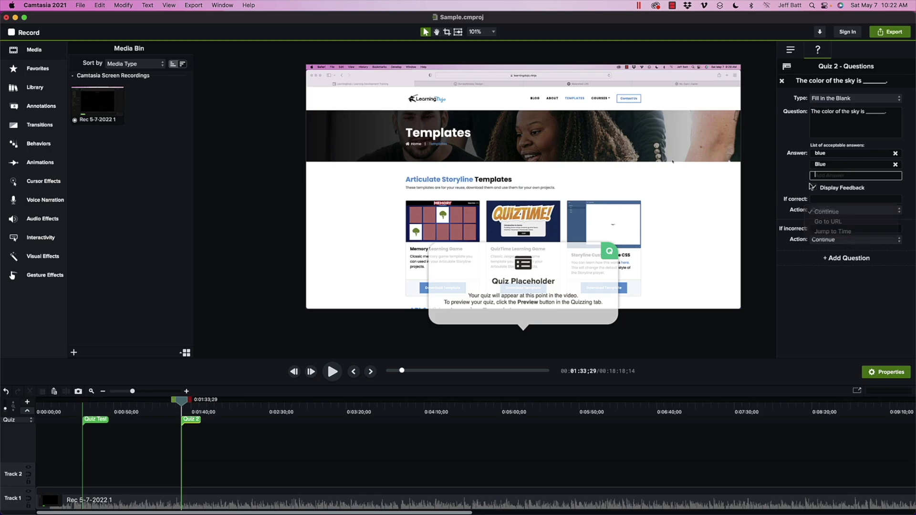
pyautogui.click(814, 188)
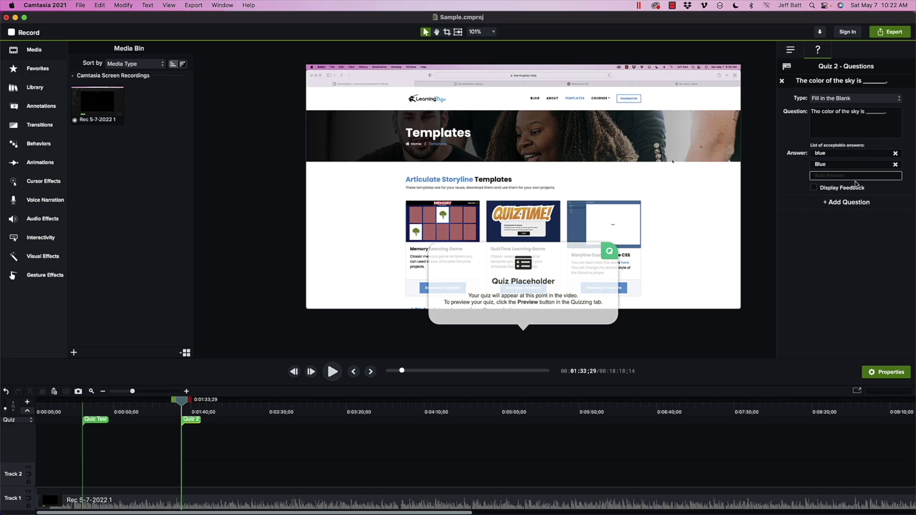
pyautogui.click(840, 205)
# - Make Quiz 2's second question Short Answer and show the Quiz 2 options
pyautogui.click(839, 218)
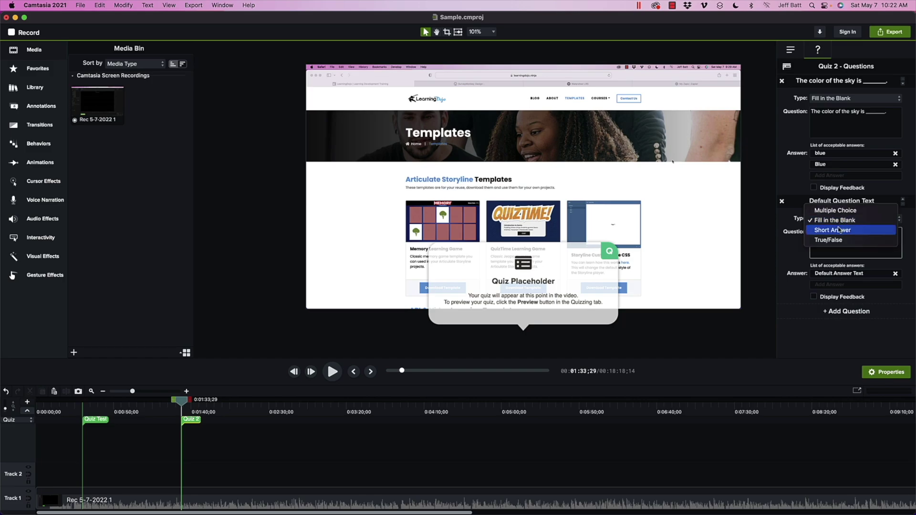
pyautogui.click(838, 229)
pyautogui.click(845, 250)
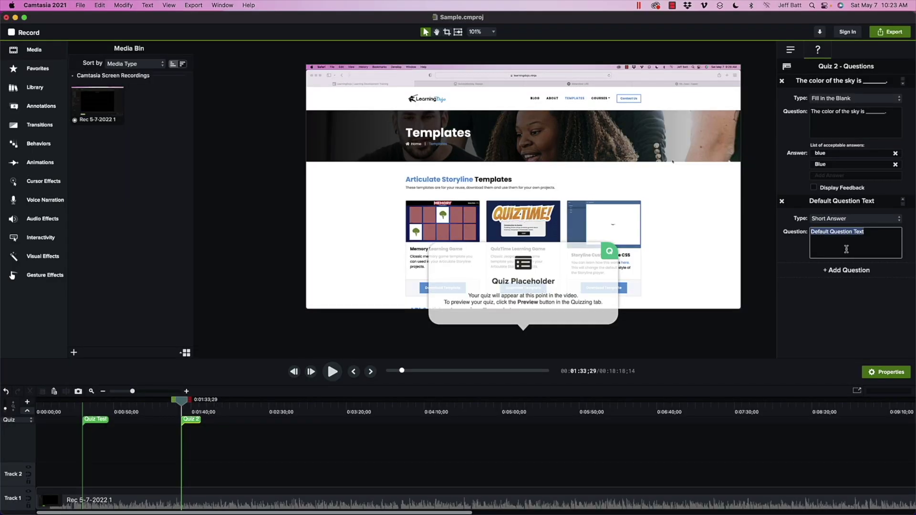
pyautogui.click(795, 49)
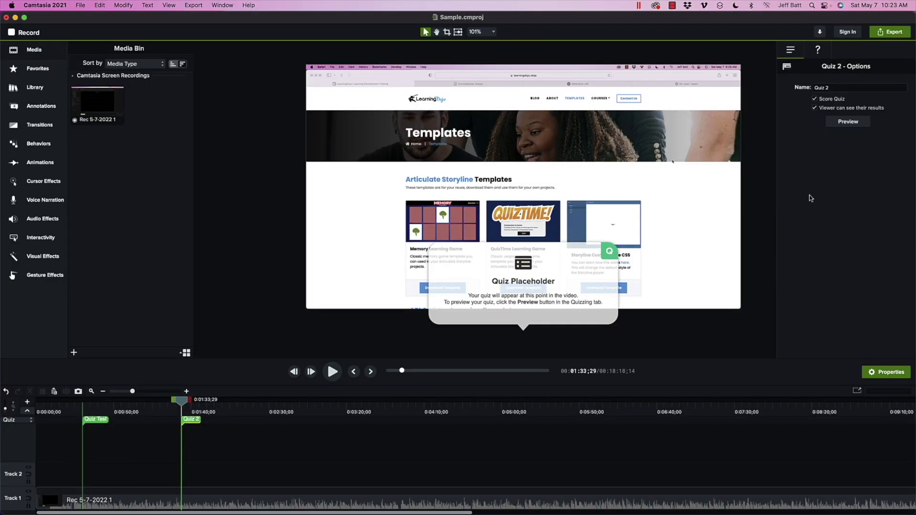
pyautogui.click(847, 122)
pyautogui.moveTo(250, 248); pyautogui.dragTo(549, 116)
pyautogui.click(508, 163)
pyautogui.write('B;ue')
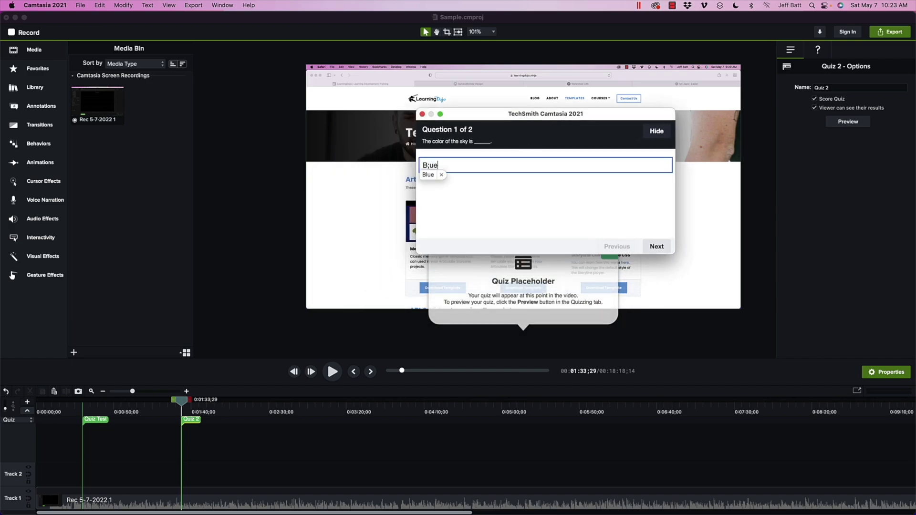
pyautogui.press('super+a')
pyautogui.write('Blue')
pyautogui.click(657, 246)
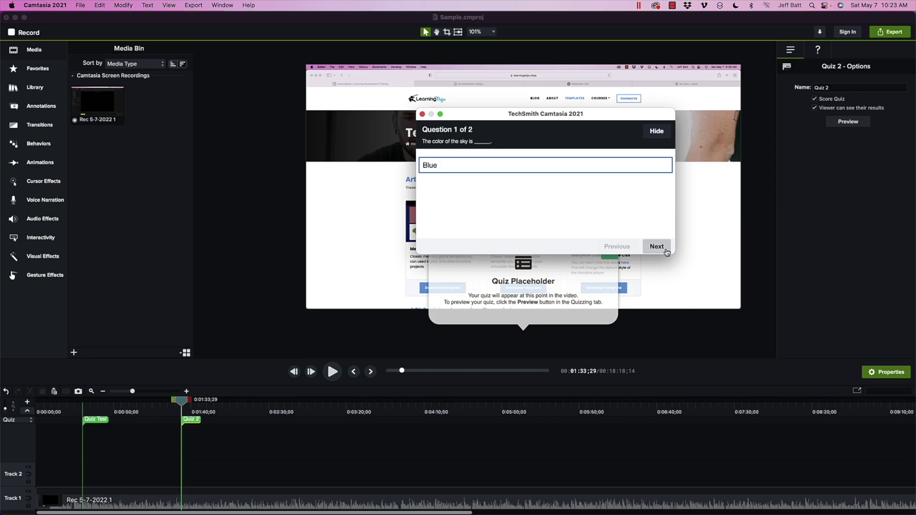
pyautogui.click(488, 177)
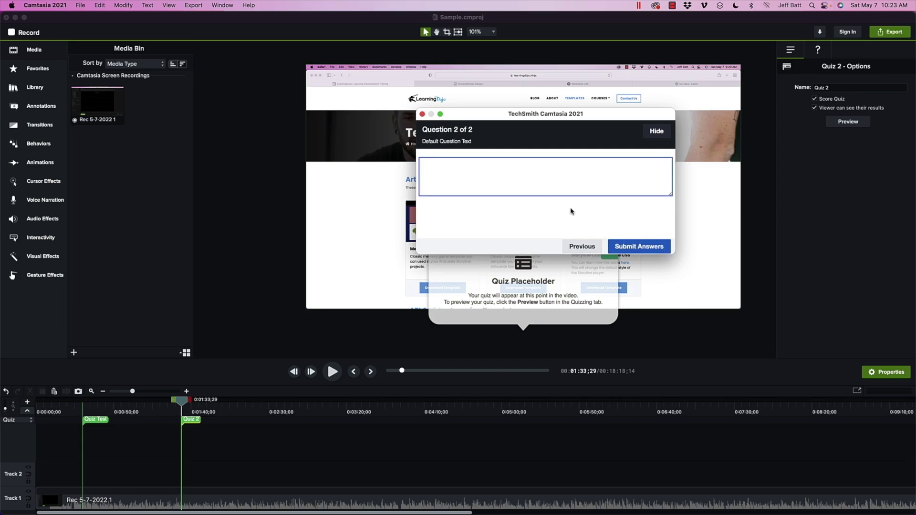
pyautogui.moveTo(669, 194); pyautogui.dragTo(669, 215)
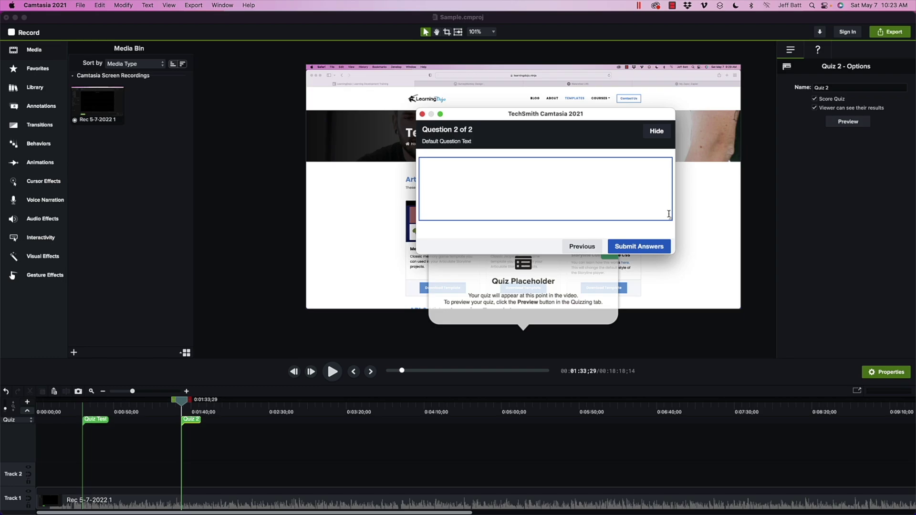
pyautogui.click(649, 247)
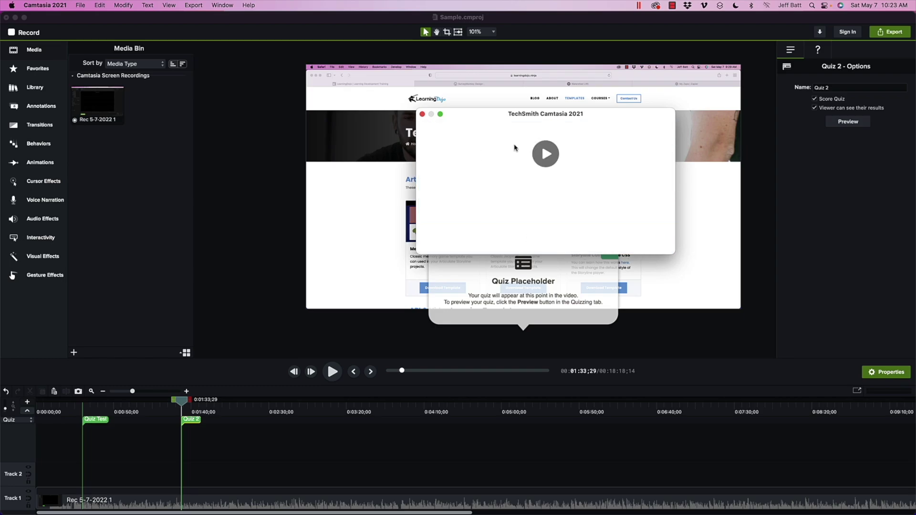
pyautogui.click(423, 115)
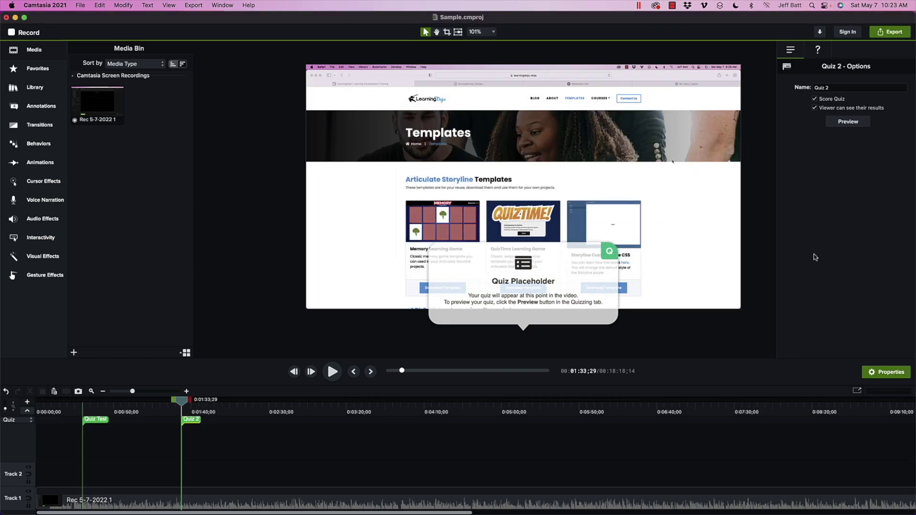
# - Add Quiz 3 at about 0:03:03;06 with a True/False question
pyautogui.click(320, 419)
pyautogui.click(847, 101)
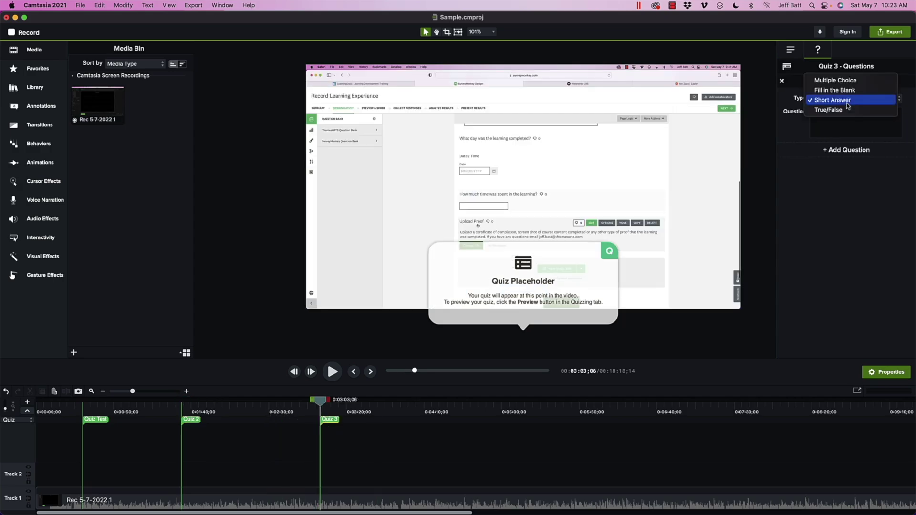
pyautogui.click(842, 111)
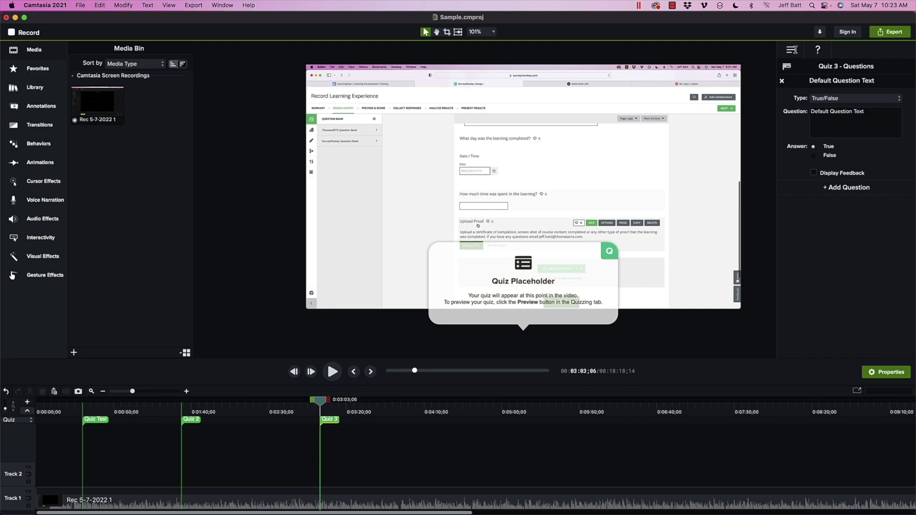
# - Preview Quiz 3 from its options panel and close the preview
pyautogui.click(792, 49)
pyautogui.click(845, 122)
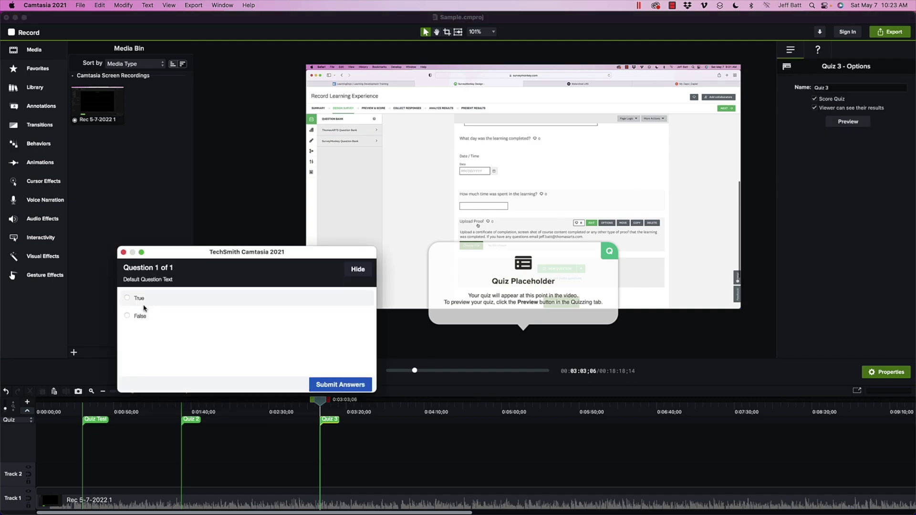
pyautogui.click(358, 269)
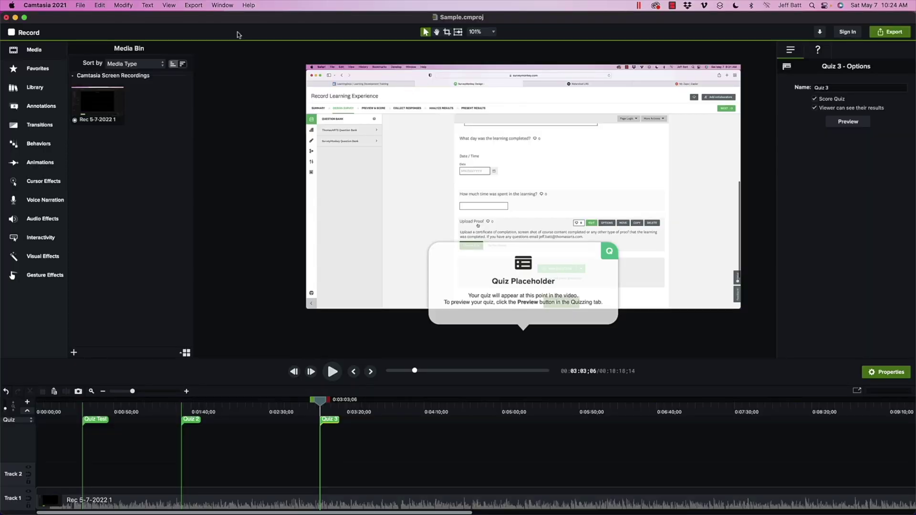
pyautogui.click(193, 6)
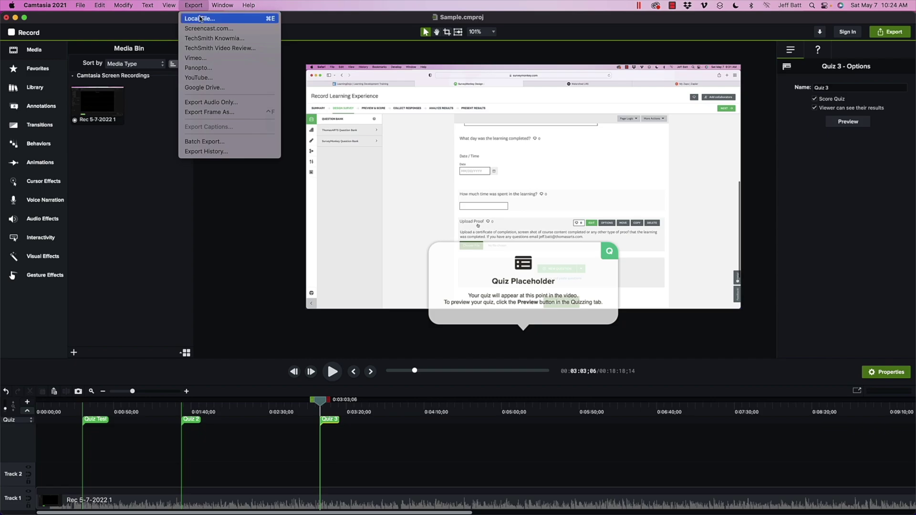
# - Set the local file export to produce a web page with the quiz included
pyautogui.click(200, 19)
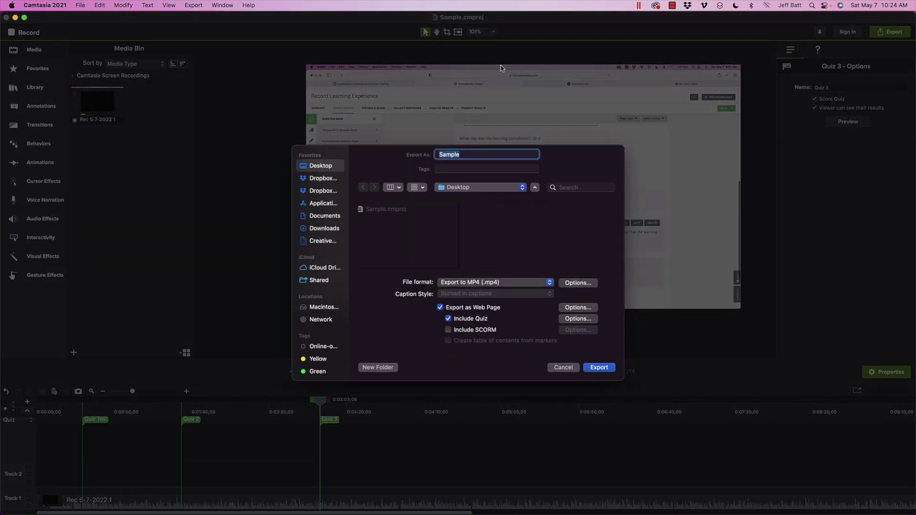
pyautogui.click(480, 319)
pyautogui.click(473, 308)
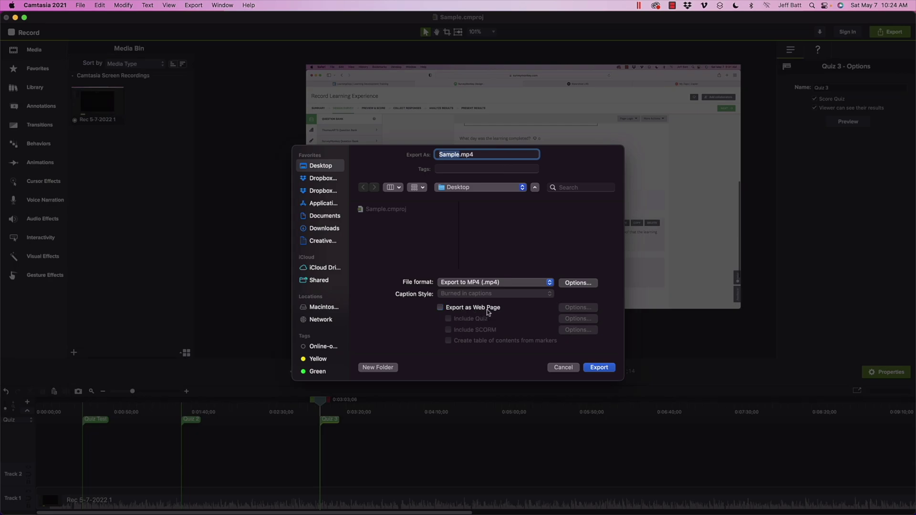
pyautogui.click(468, 306)
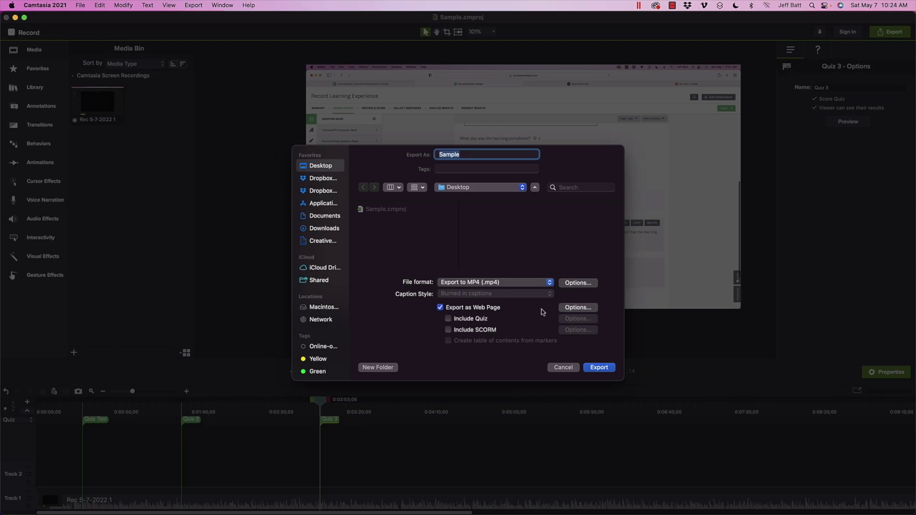
pyautogui.click(578, 307)
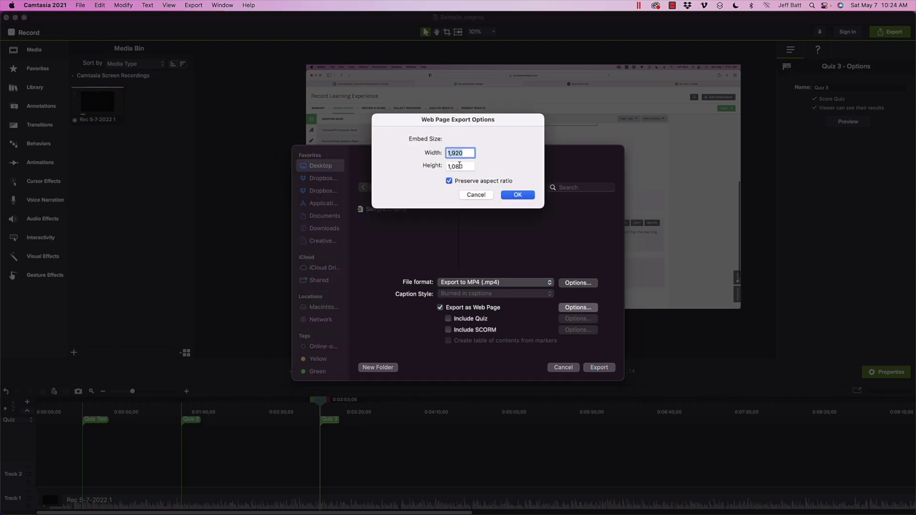
pyautogui.click(481, 196)
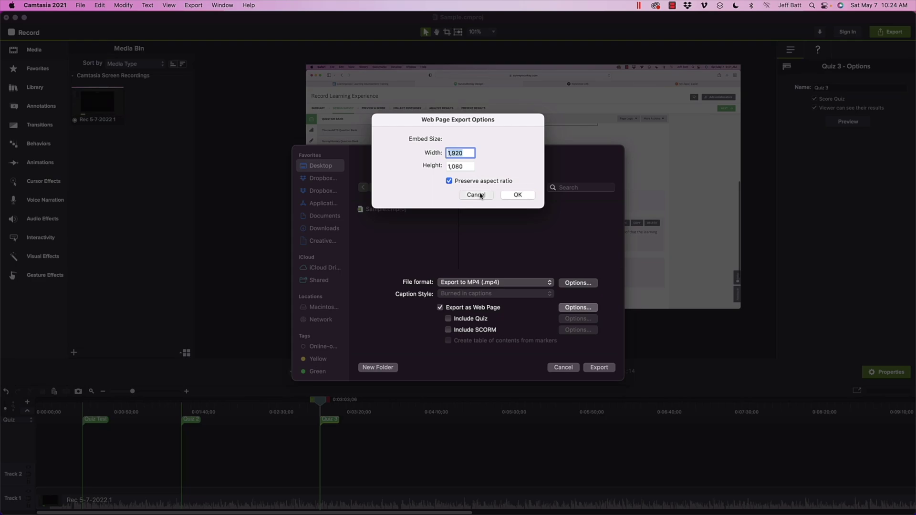
pyautogui.click(475, 323)
# - Review quiz email reporting, viewer identity and Appearance labels, then close Quiz Settings with email reporting off
pyautogui.click(579, 319)
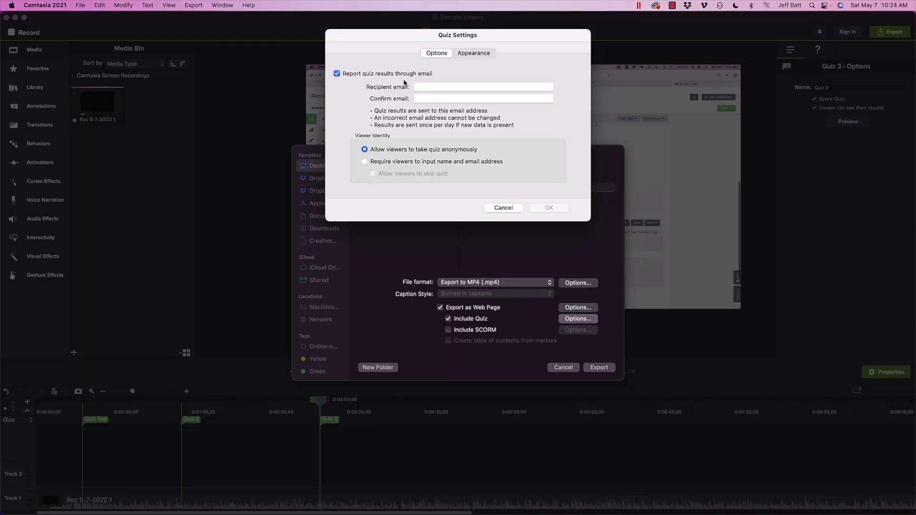
pyautogui.click(434, 86)
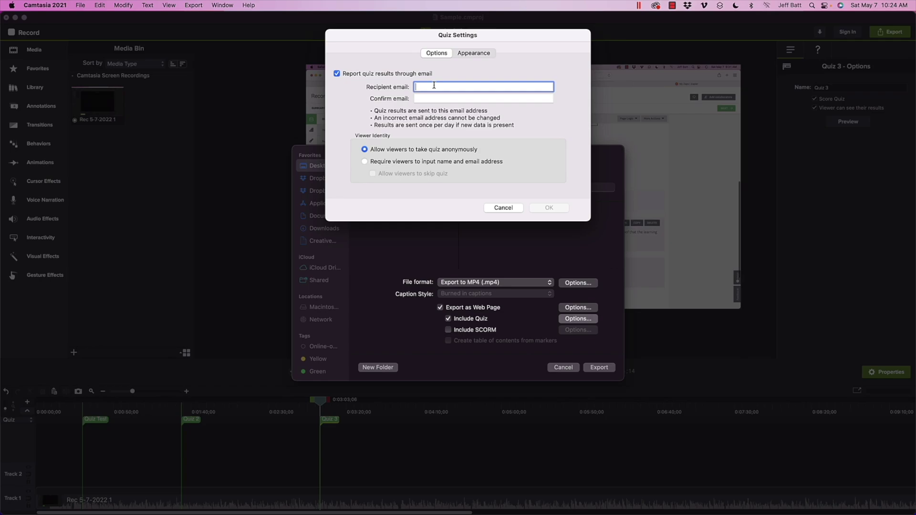
pyautogui.click(429, 98)
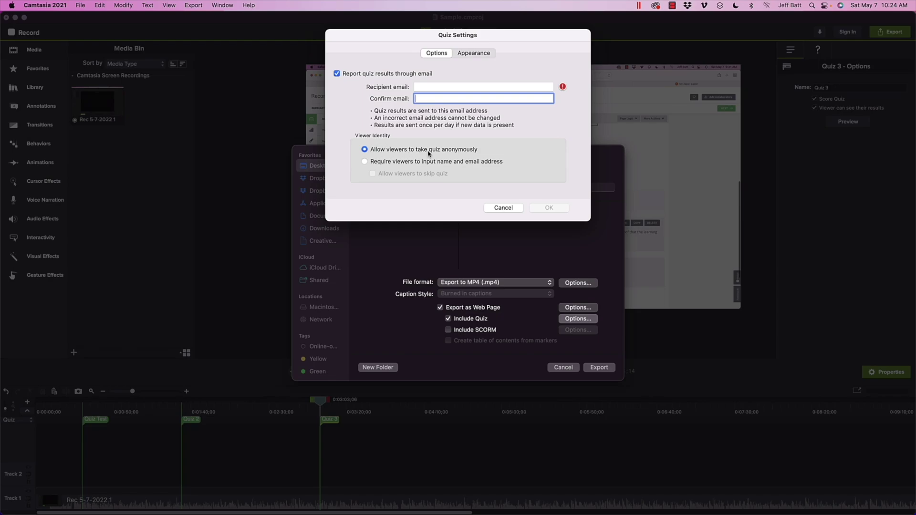
pyautogui.click(433, 162)
pyautogui.click(468, 52)
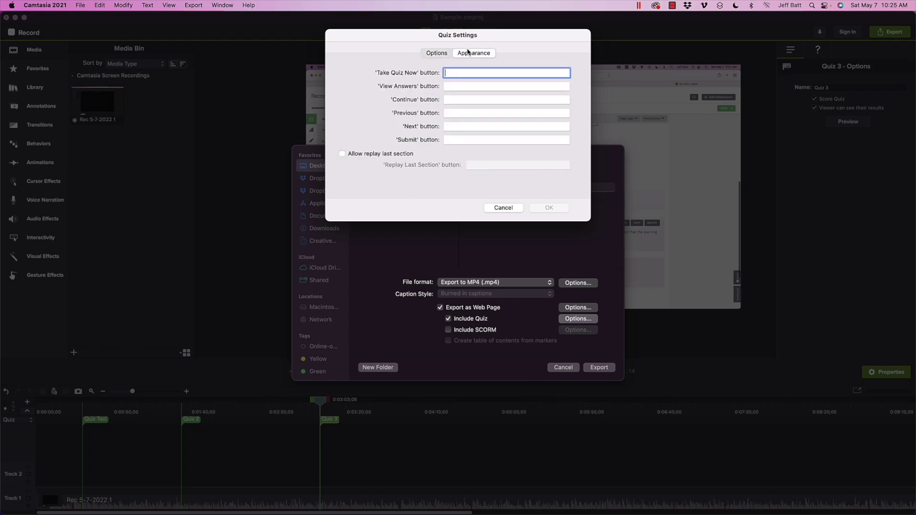
pyautogui.click(468, 86)
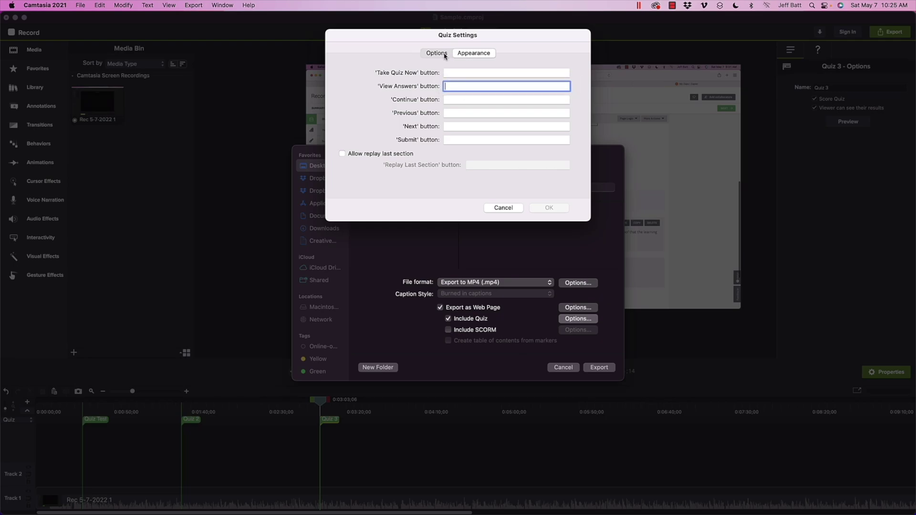
pyautogui.click(436, 53)
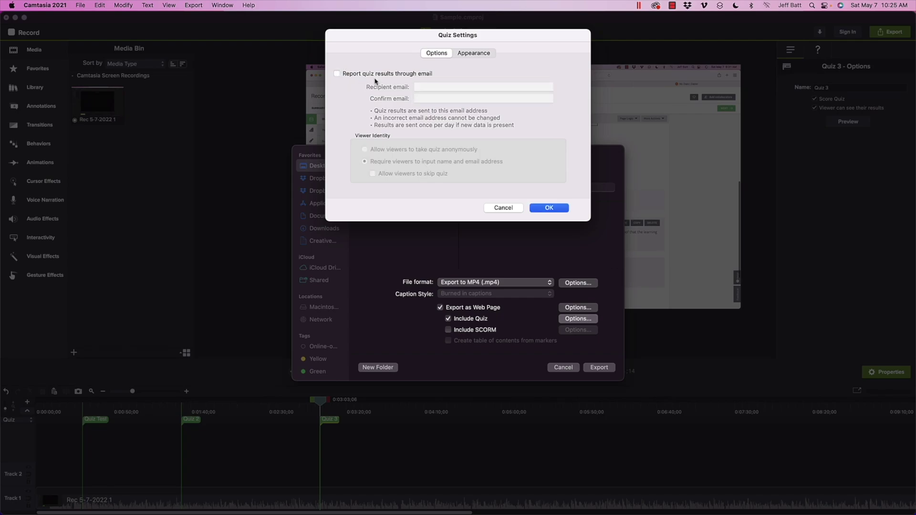
pyautogui.click(556, 210)
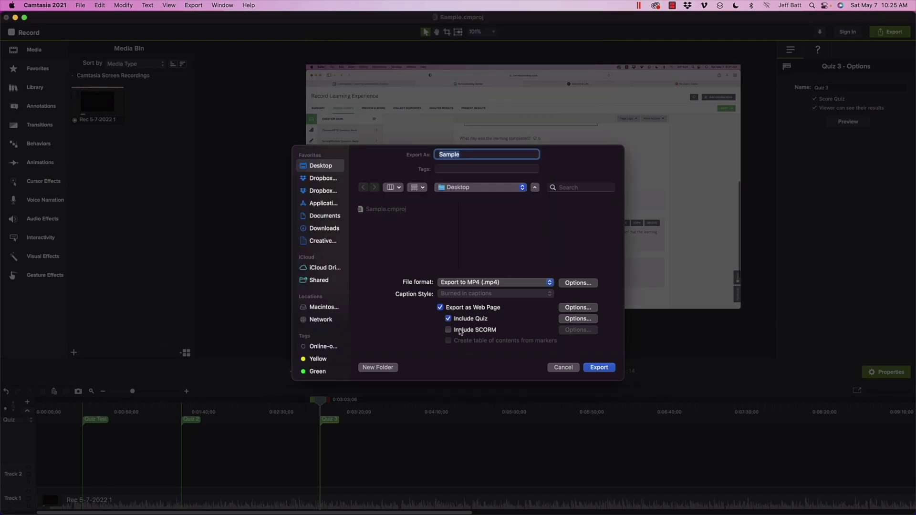
# - Include SCORM and review the manifest identifier, title 'Working with the Plan Tool' and description
pyautogui.click(461, 331)
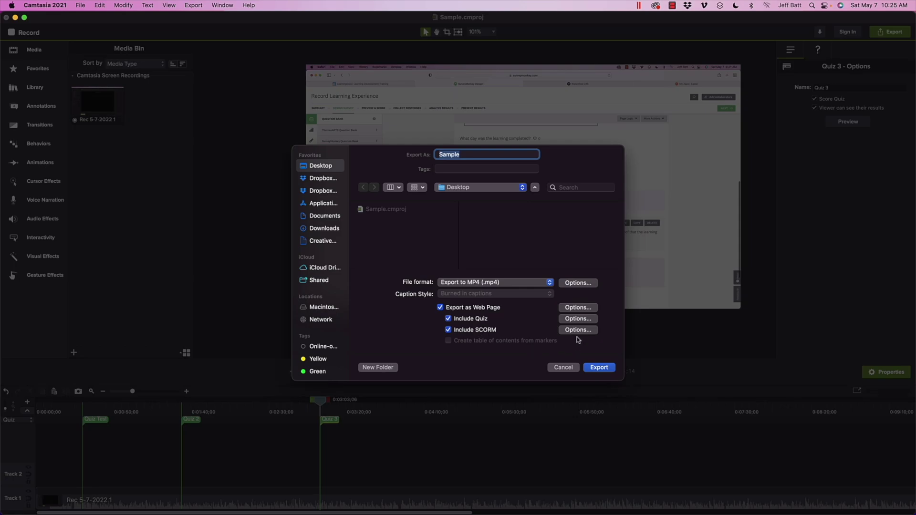
pyautogui.click(577, 330)
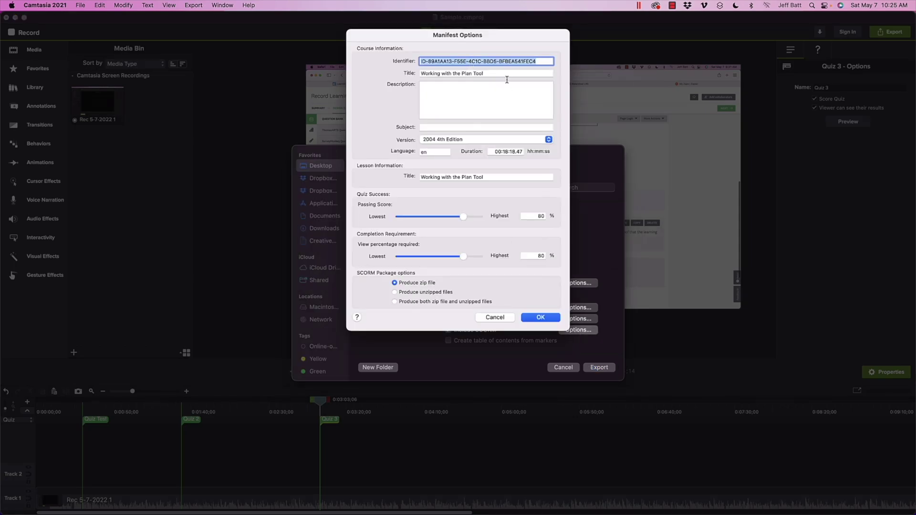
pyautogui.moveTo(528, 64); pyautogui.dragTo(420, 63)
pyautogui.click(520, 72)
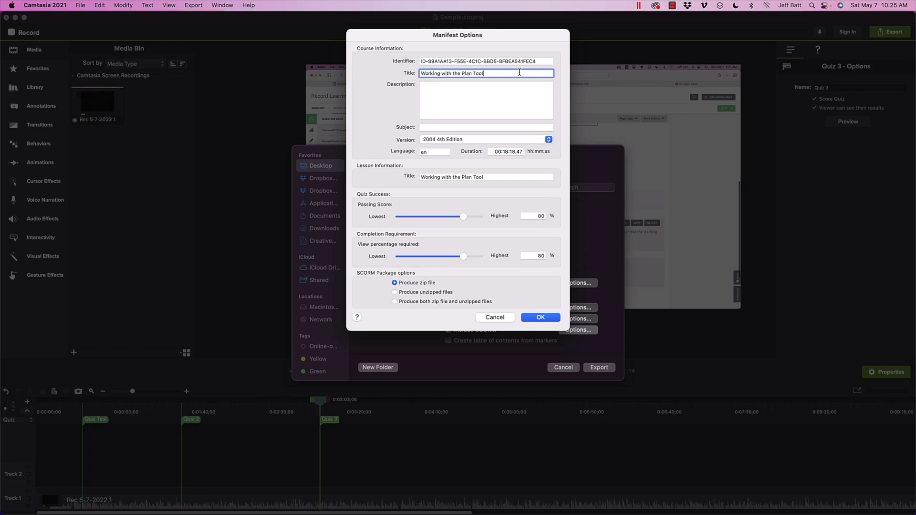
pyautogui.click(508, 90)
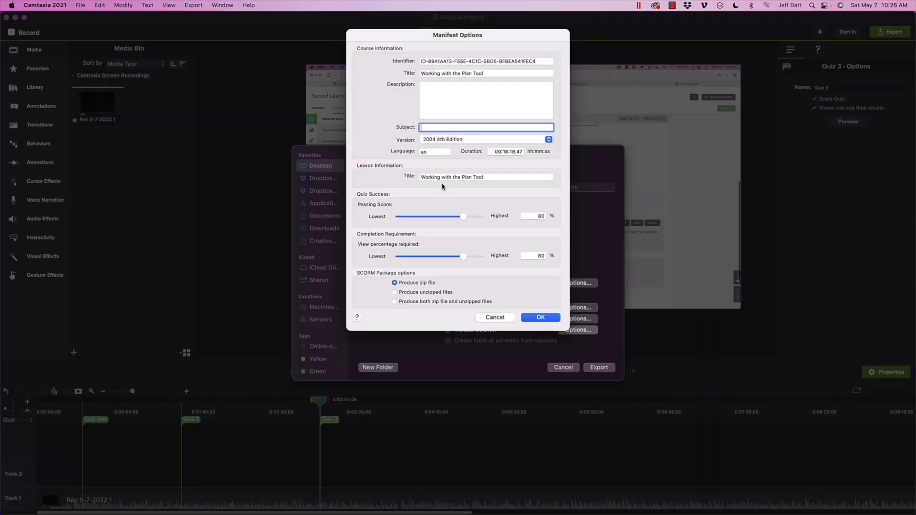
# - Use an 80 passing score and 80% view requirement, accept the manifest, and start exporting
pyautogui.click(441, 152)
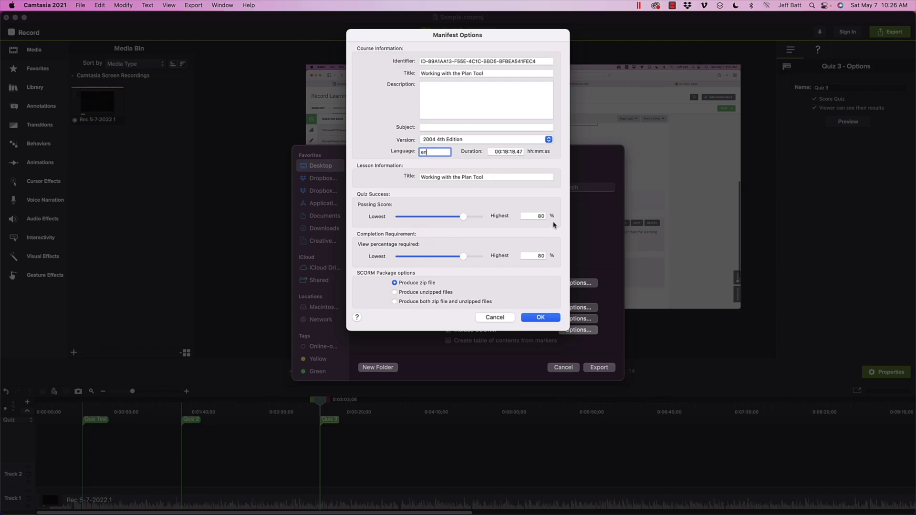
pyautogui.click(533, 215)
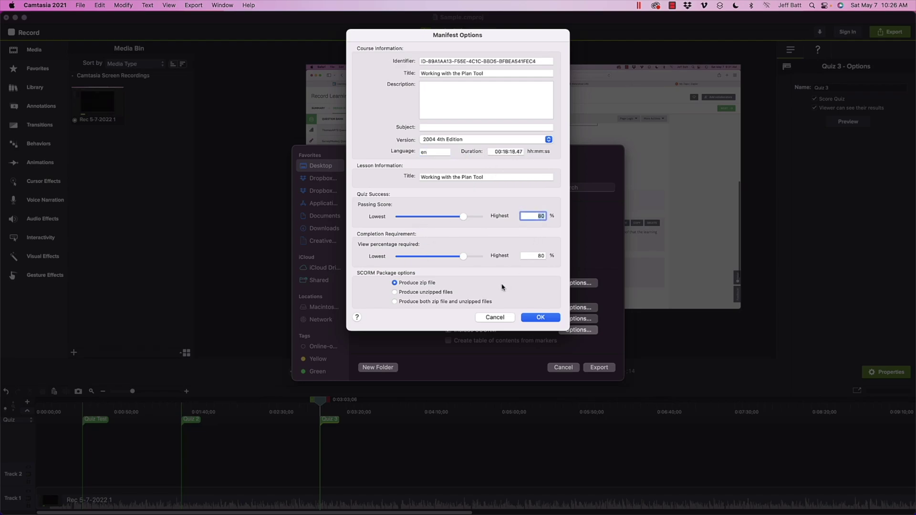
pyautogui.click(535, 257)
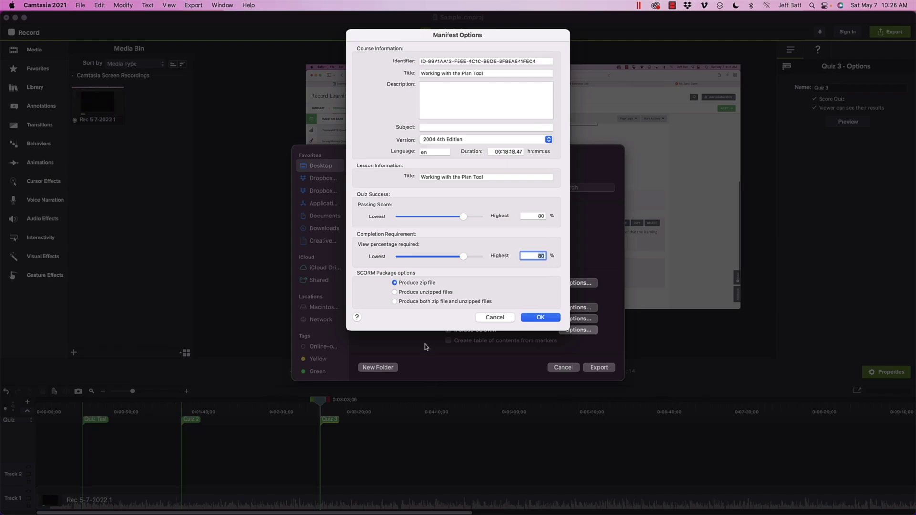
pyautogui.click(526, 318)
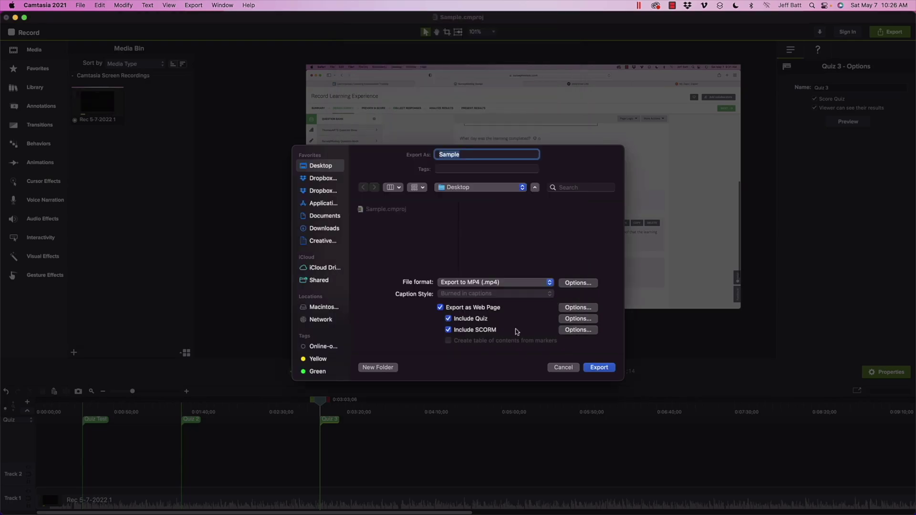
pyautogui.click(598, 368)
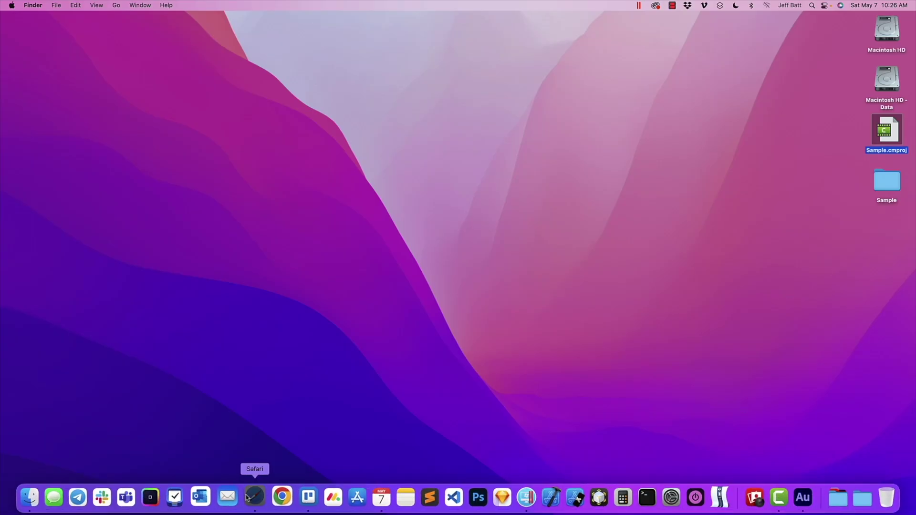
# - Go to the SCORM Cloud course library in Safari and dismiss the cookie notice
pyautogui.click(253, 501)
pyautogui.click(465, 41)
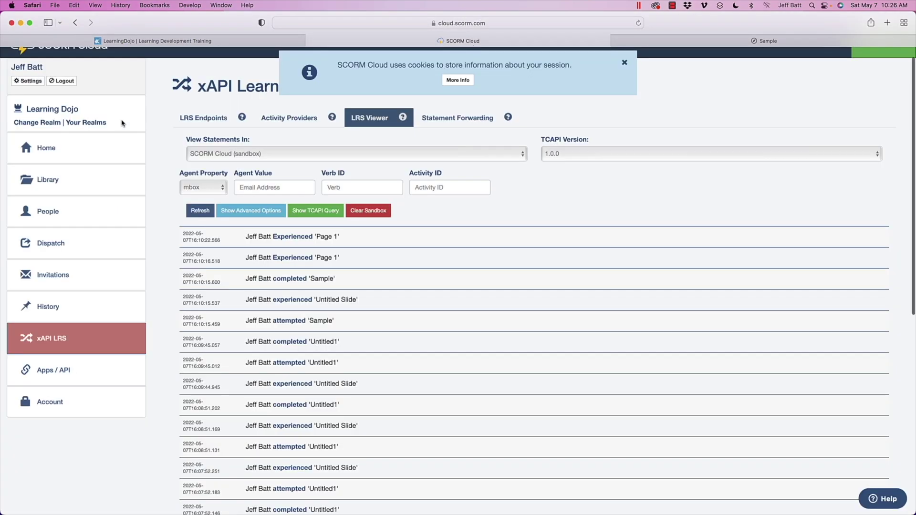
pyautogui.click(71, 174)
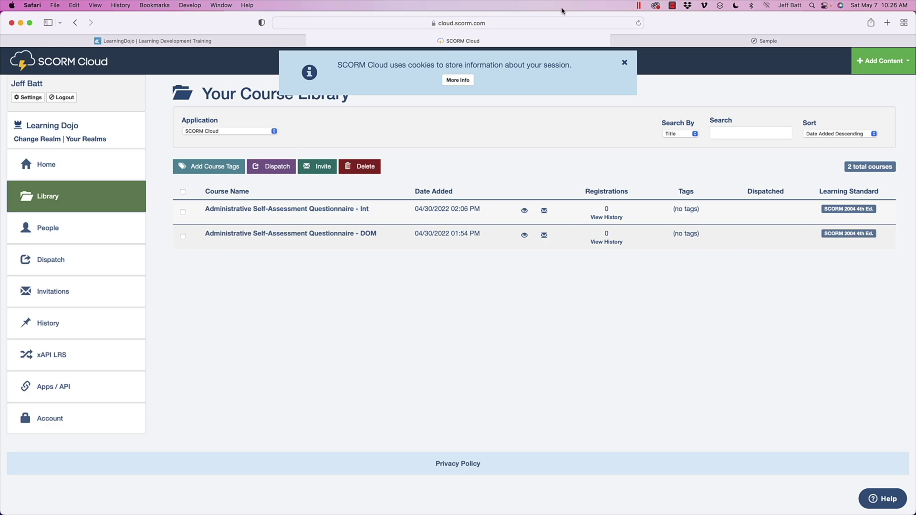
pyautogui.click(625, 64)
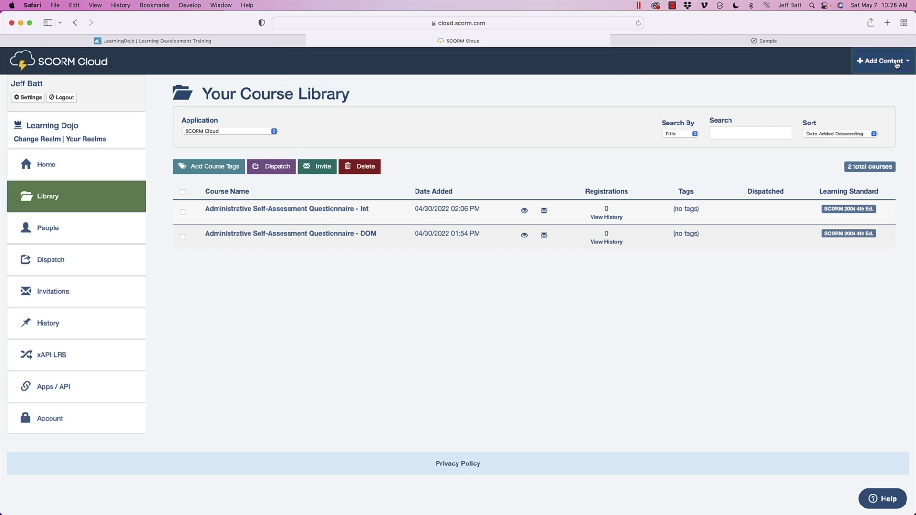
# - Start importing a SCORM package with its file picker open, then return to Camtasia
pyautogui.click(883, 60)
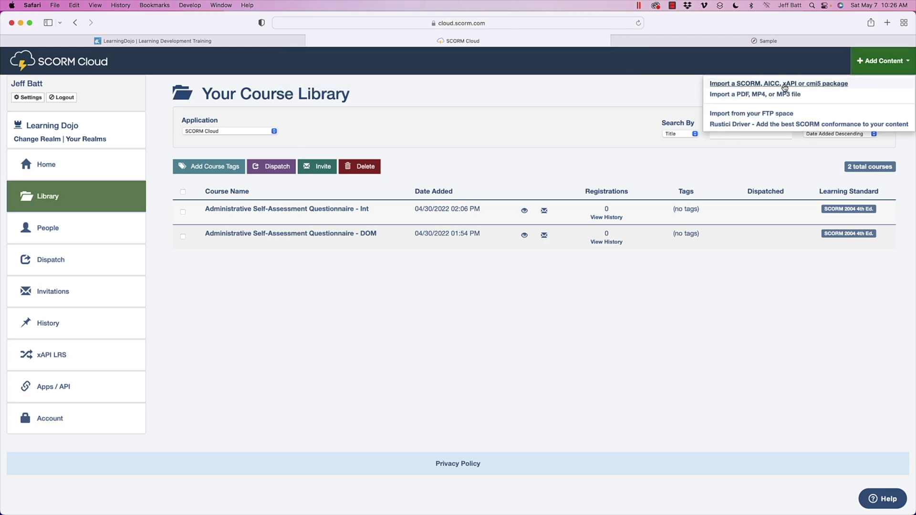
pyautogui.click(755, 85)
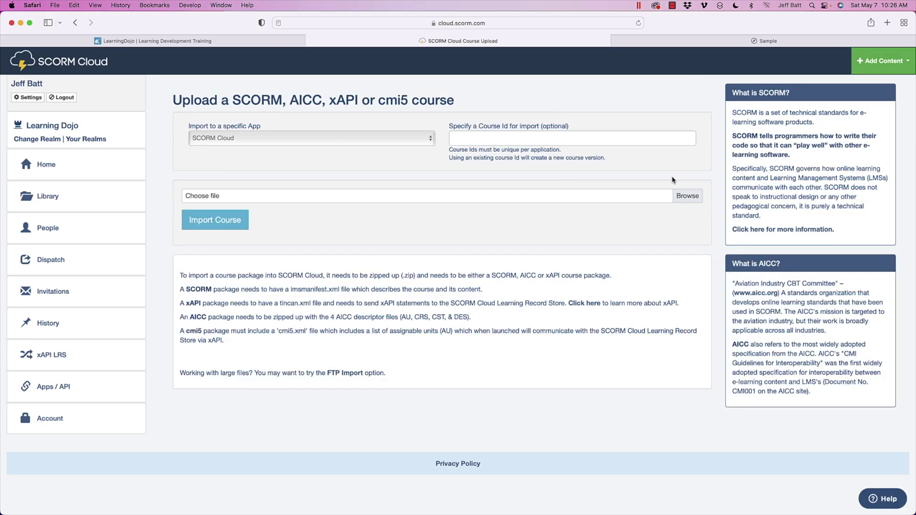
pyautogui.click(648, 195)
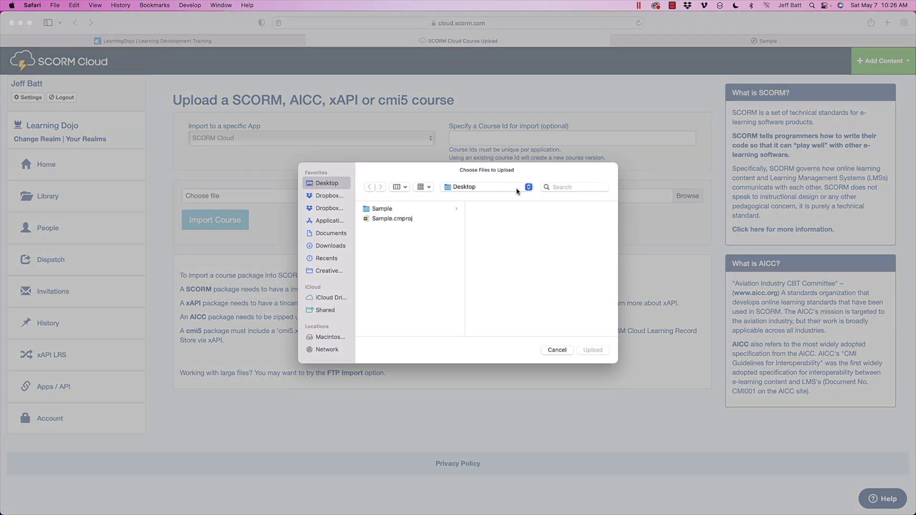
pyautogui.press('super+Tab')
pyautogui.press('super+shift+Tab')
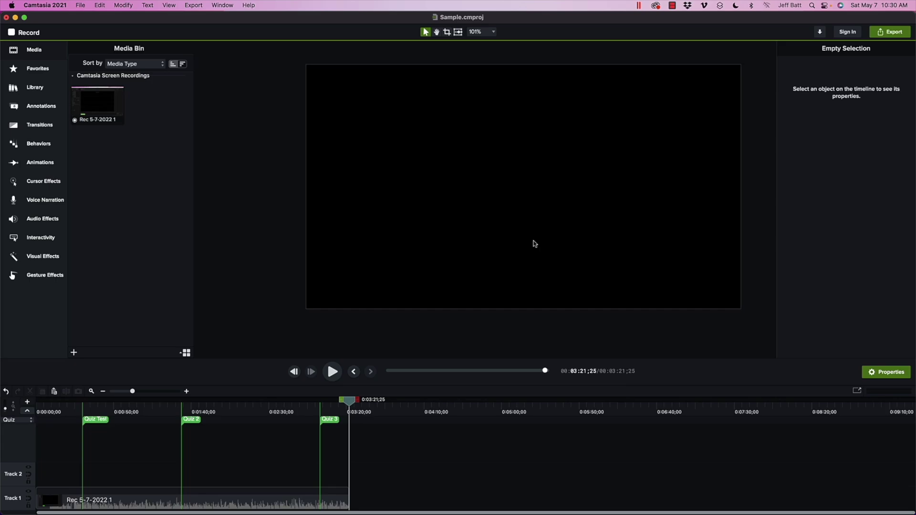
# - Re-export the project with SCORM as a zip file, replacing the existing Sample export
pyautogui.press('super+q')
pyautogui.doubleClick(883, 182)
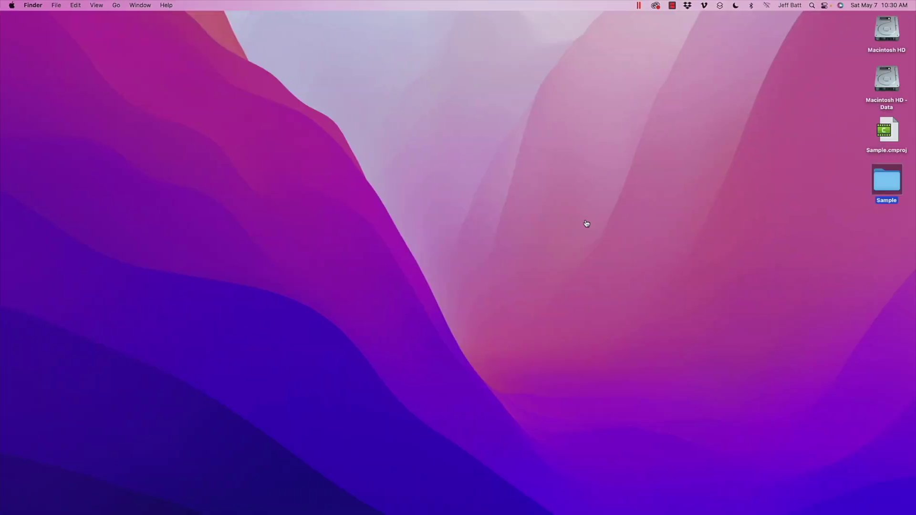
pyautogui.press('super+Tab')
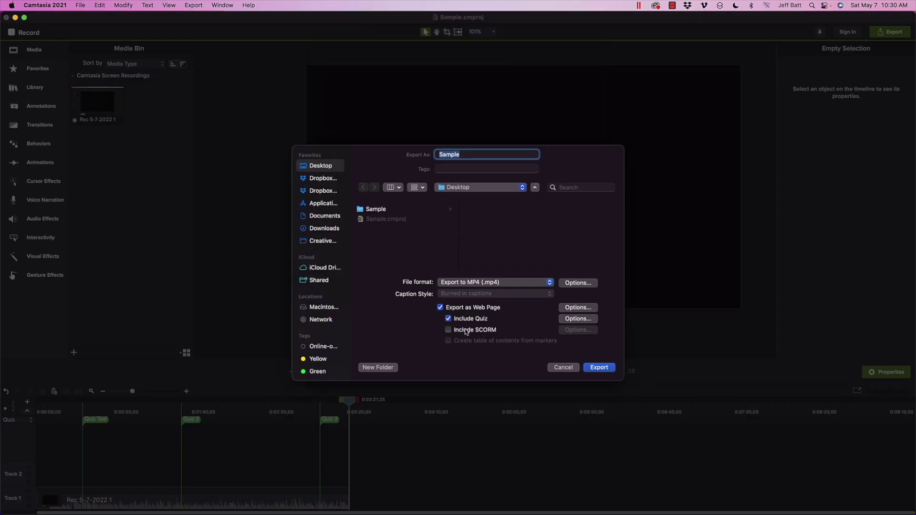
pyautogui.click(466, 332)
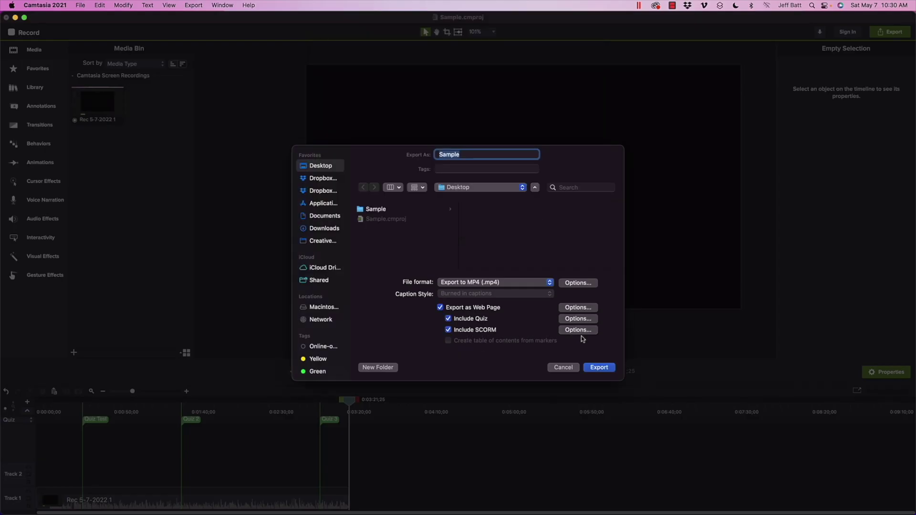
pyautogui.click(580, 331)
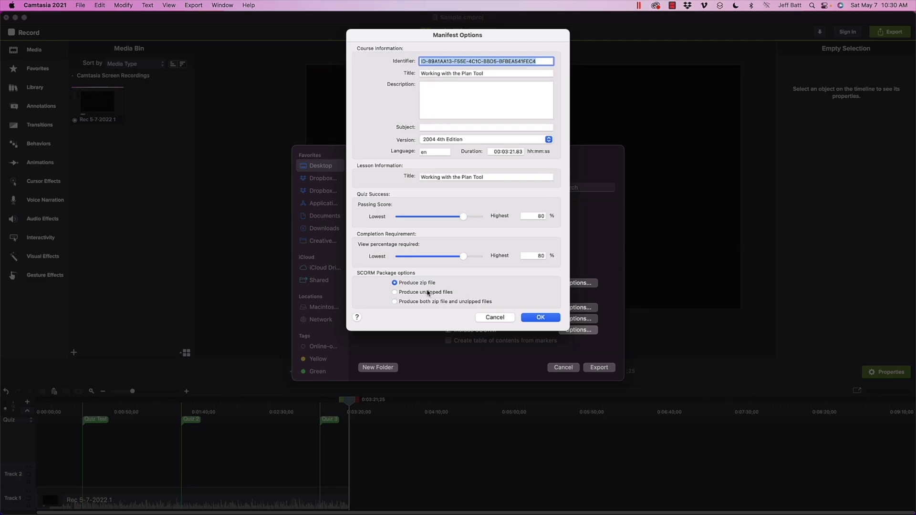
pyautogui.click(548, 318)
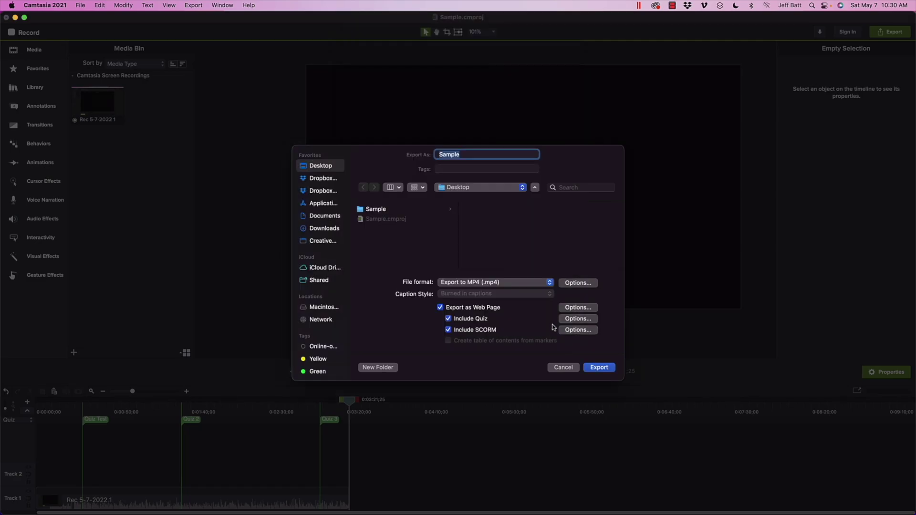
pyautogui.click(605, 367)
pyautogui.click(499, 299)
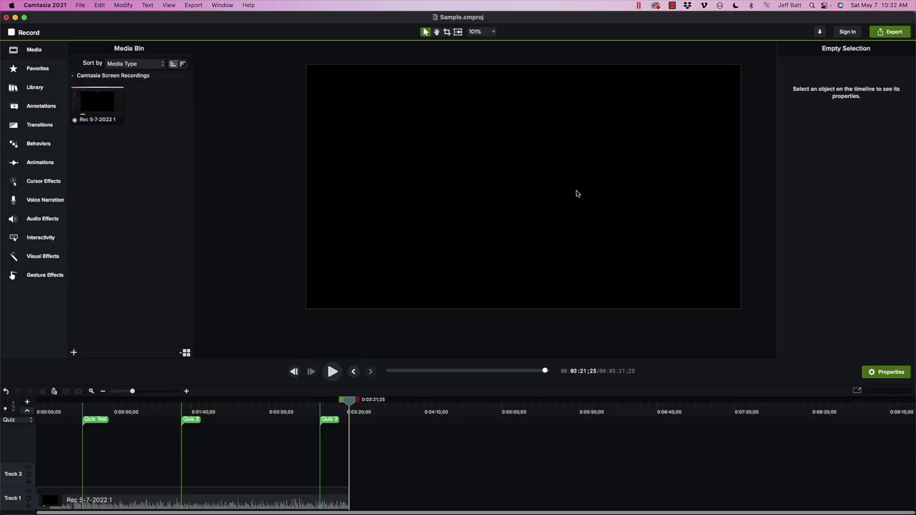
# - Move Sample.zip from the Sample folder onto the desktop and return to Safari
pyautogui.press('super+h')
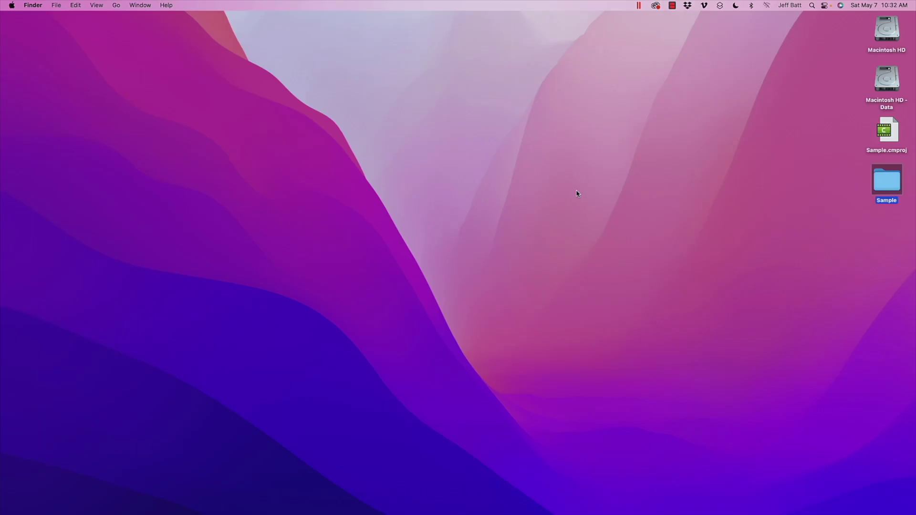
pyautogui.doubleClick(898, 184)
pyautogui.moveTo(396, 133); pyautogui.dragTo(873, 237)
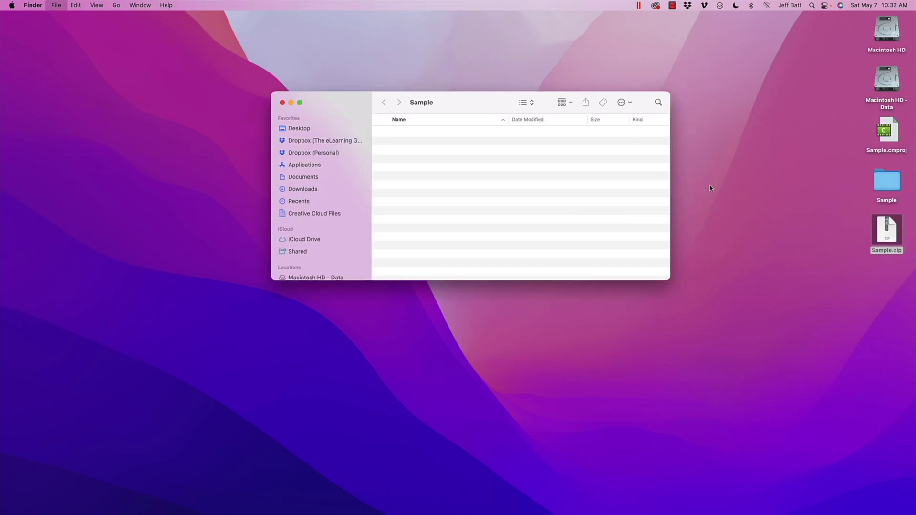
pyautogui.press('super+w')
pyautogui.press('super+Tab')
pyautogui.press('super+Tab')
# - Upload Sample.zip to SCORM Cloud, import it as a course, and start playing the video
pyautogui.click(411, 229)
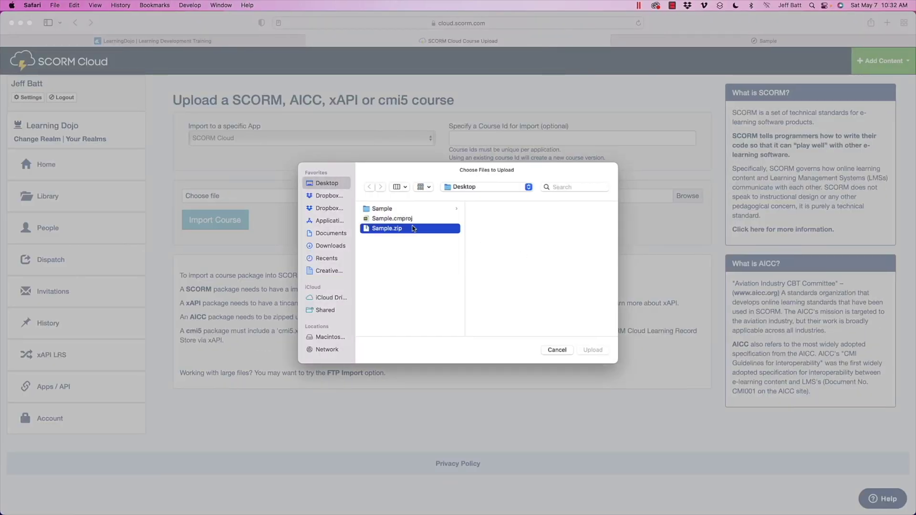
pyautogui.click(583, 352)
pyautogui.click(206, 223)
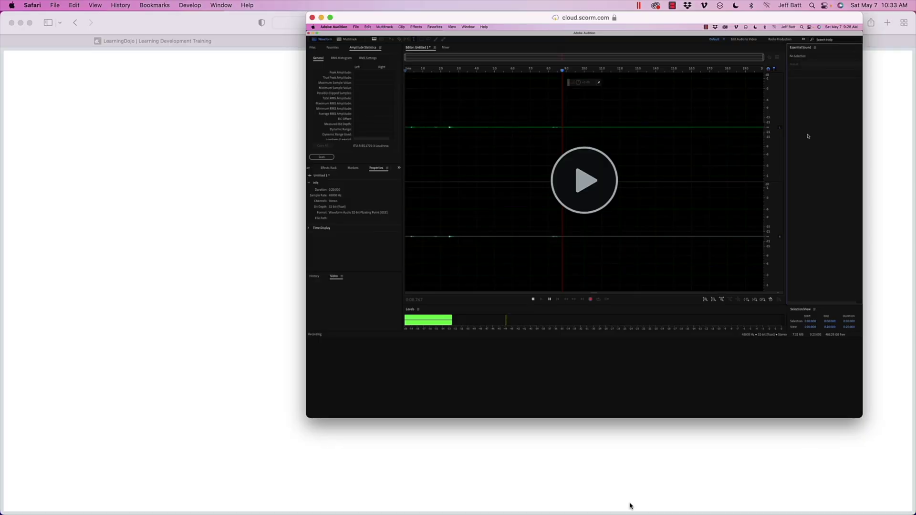
pyautogui.click(584, 197)
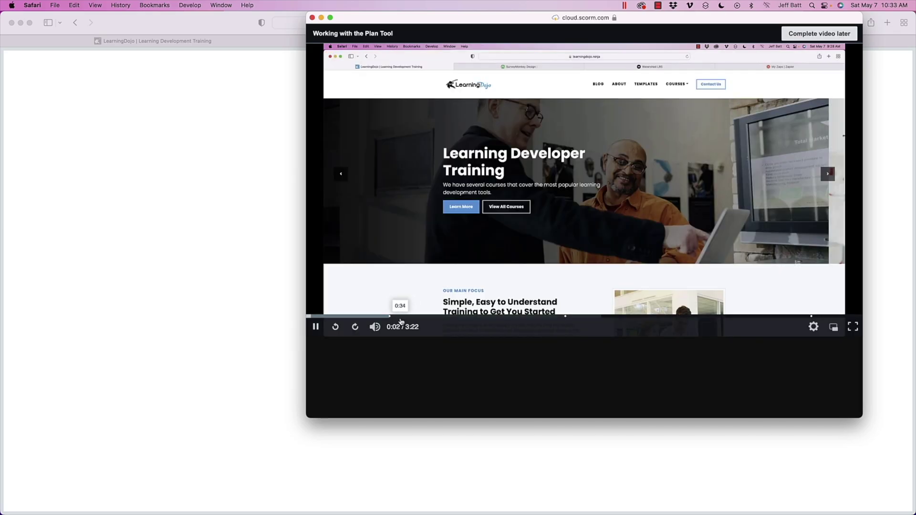
# - Skip to 0:30, take the first quiz, submit the answer and continue
pyautogui.click(390, 317)
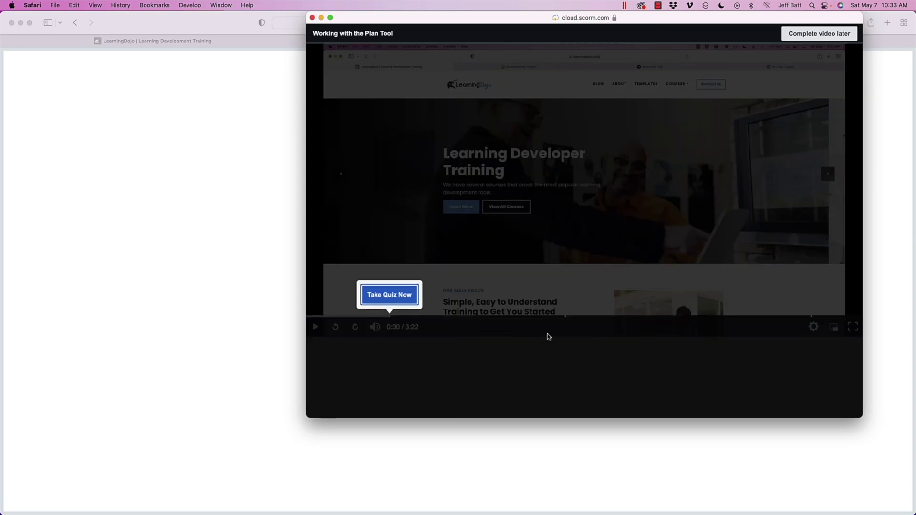
pyautogui.click(409, 298)
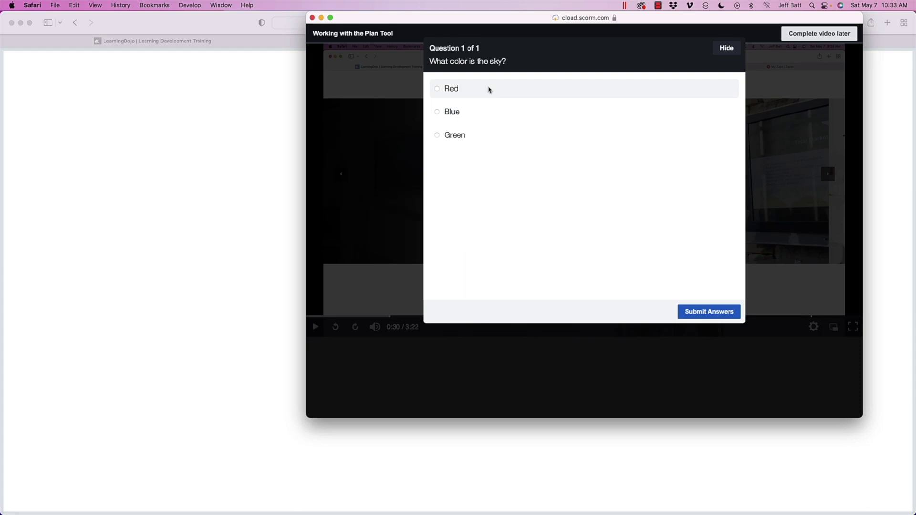
pyautogui.click(698, 312)
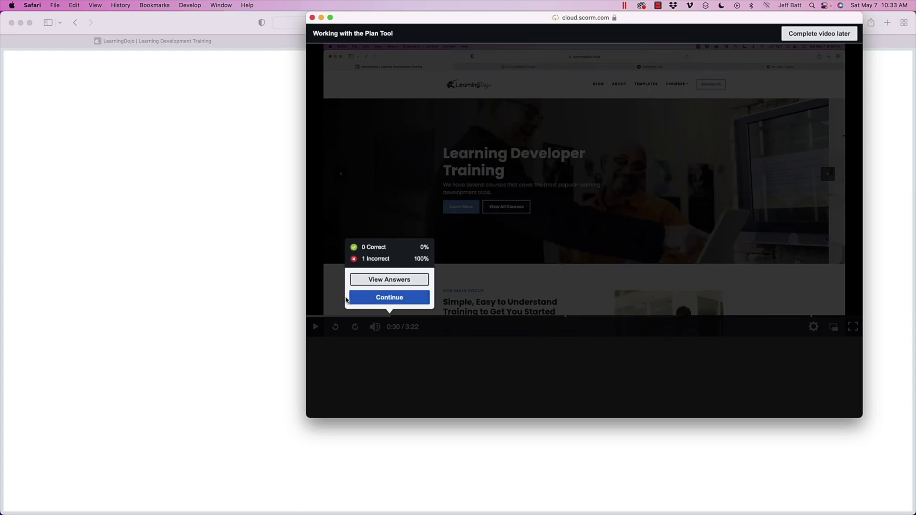
pyautogui.click(398, 298)
# - Skip to 1:33 to open the second quiz, then close the player and leave the page
pyautogui.click(552, 323)
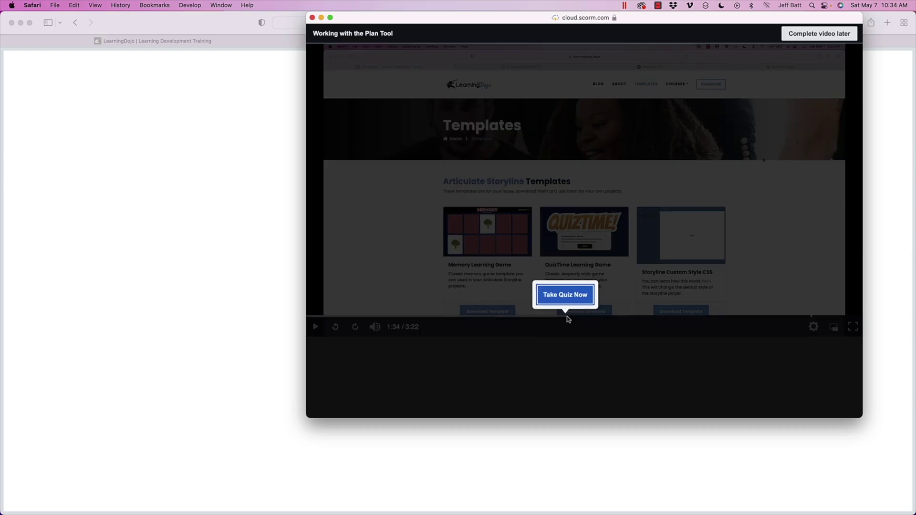
pyautogui.click(571, 300)
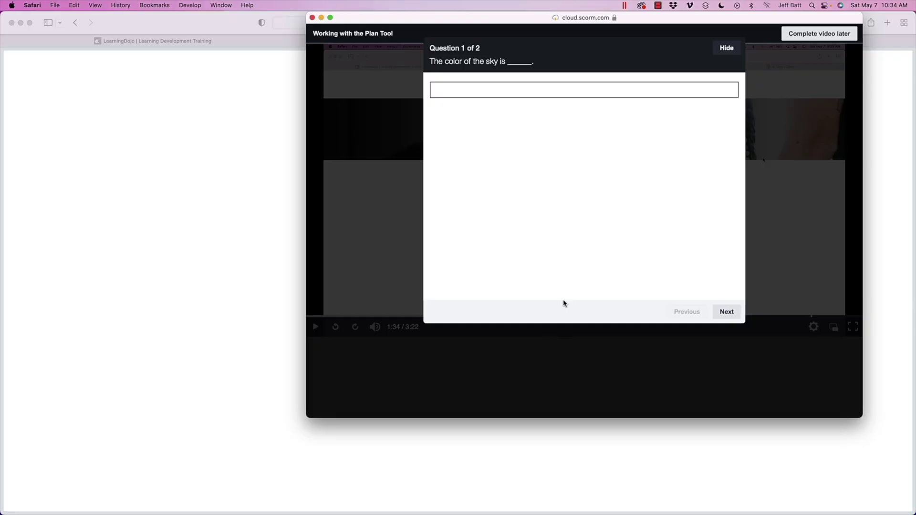
pyautogui.press('super+w')
pyautogui.press('Return')
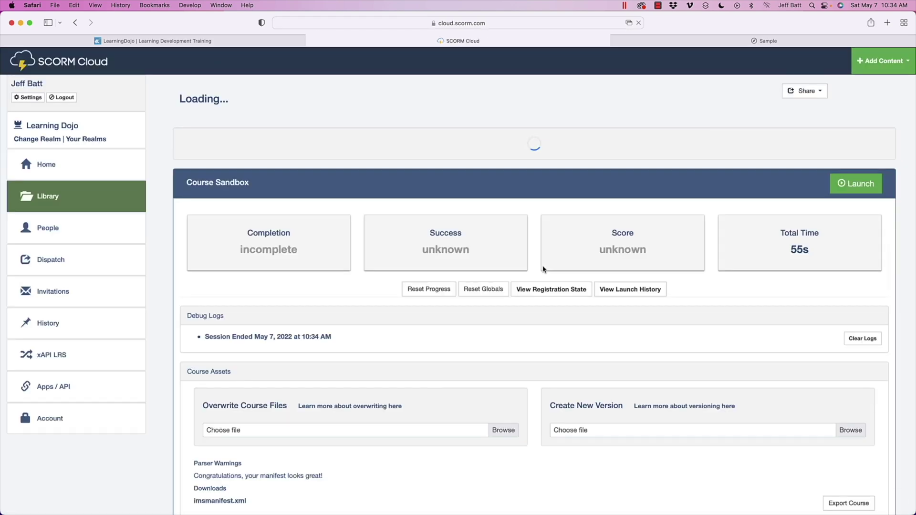
# - Open the Session Ended entry under Debug Logs, then move on to the Learning Dojo tab
pyautogui.scroll(-3, 489, 303)
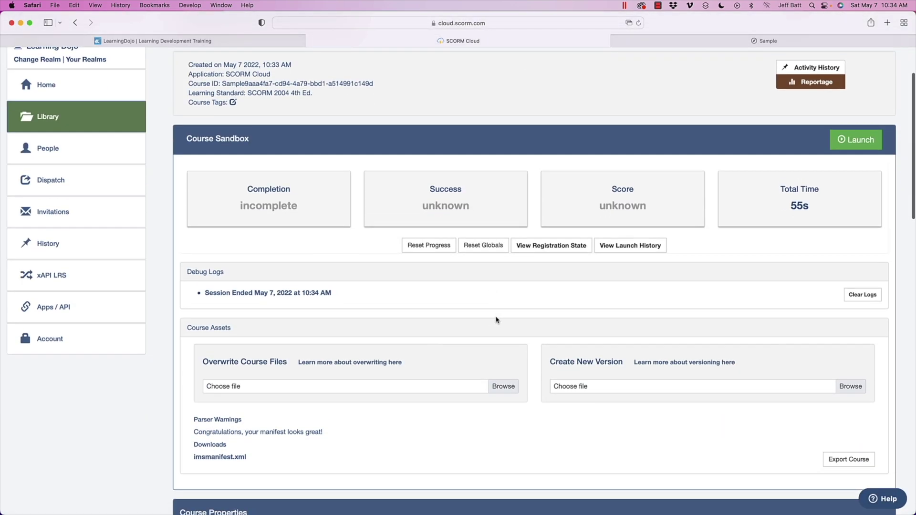
pyautogui.click(266, 293)
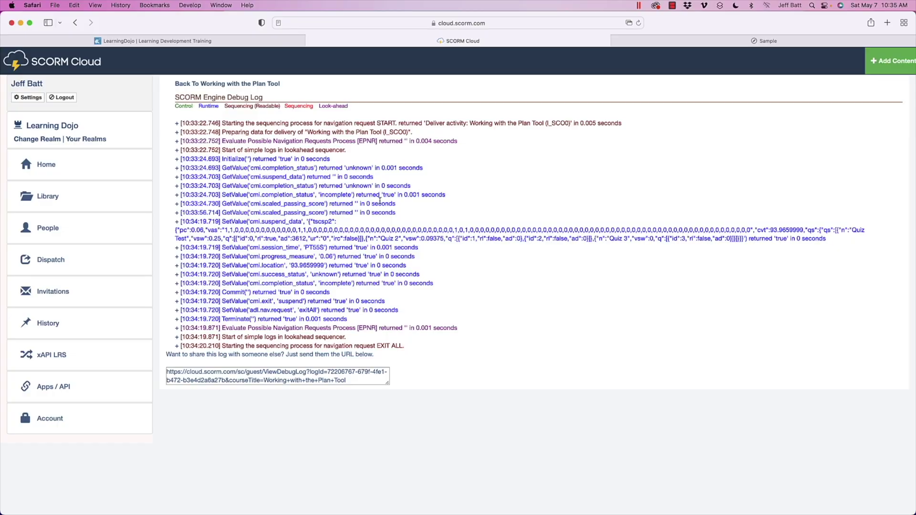
pyautogui.click(157, 40)
# - Browse the Learning Dojo templates, visit the Learning Blog, and return to the Templates page
pyautogui.scroll(-15, 604, 306)
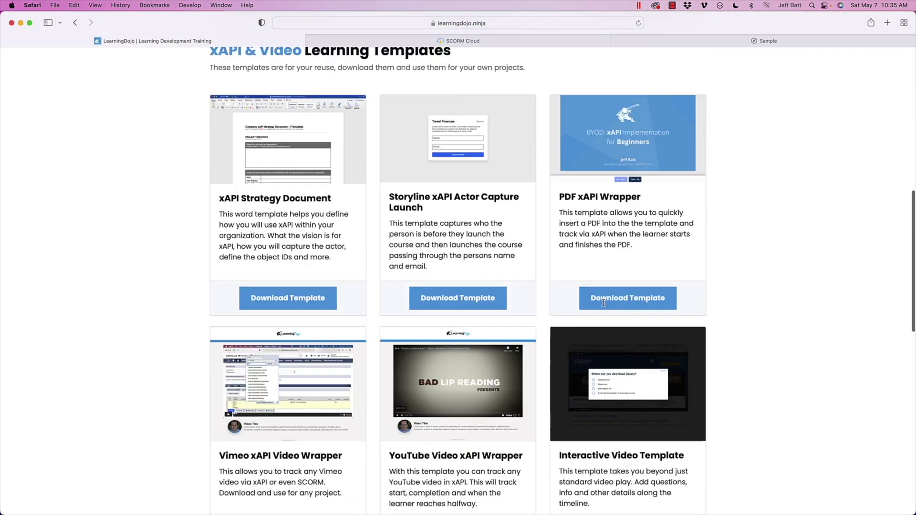
pyautogui.scroll(-1, 604, 306)
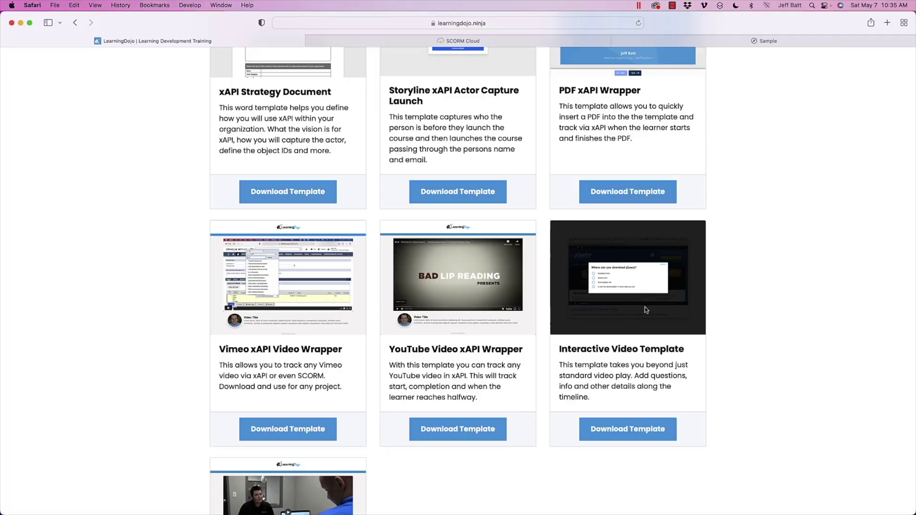
pyautogui.scroll(15, 389, 301)
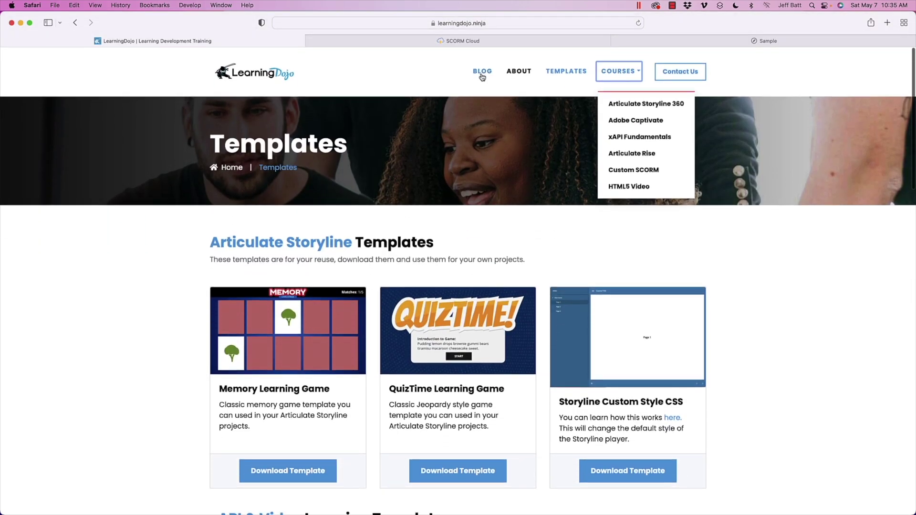
pyautogui.click(482, 72)
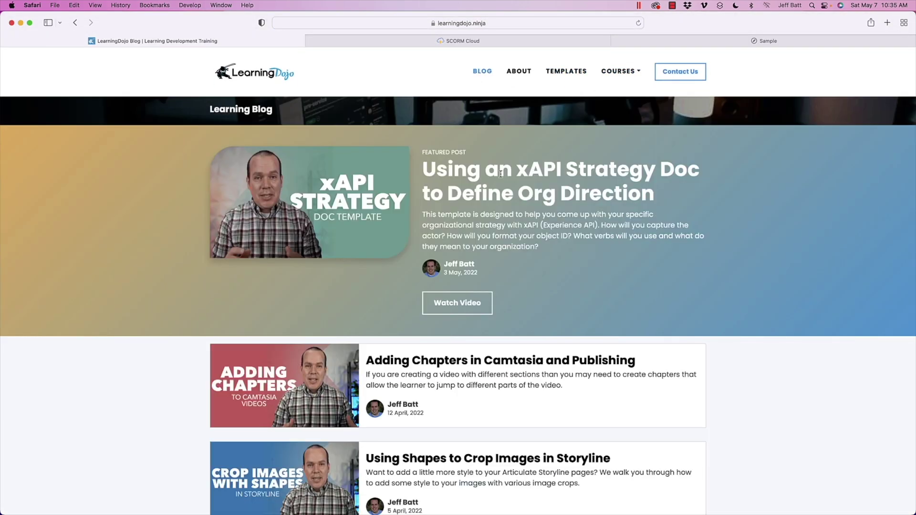
pyautogui.scroll(-1, 500, 178)
pyautogui.scroll(1, 549, 133)
pyautogui.click(566, 71)
pyautogui.moveTo(618, 74)
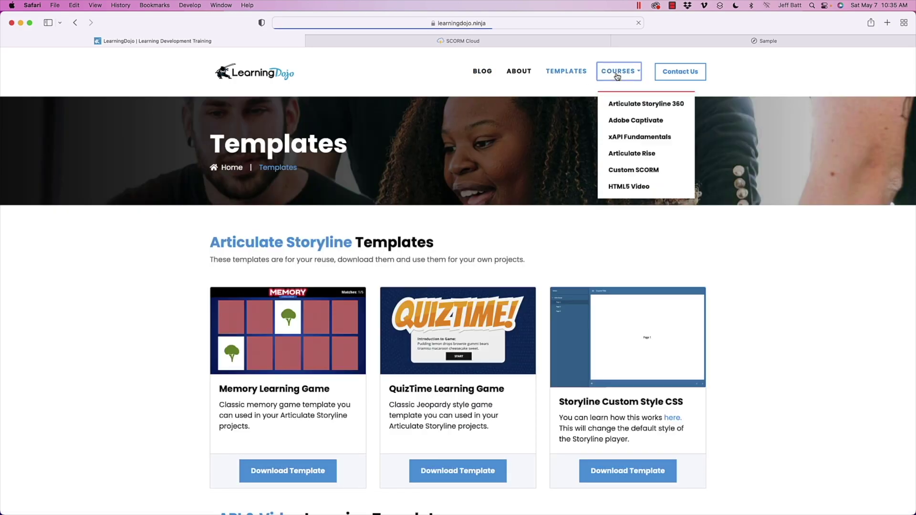